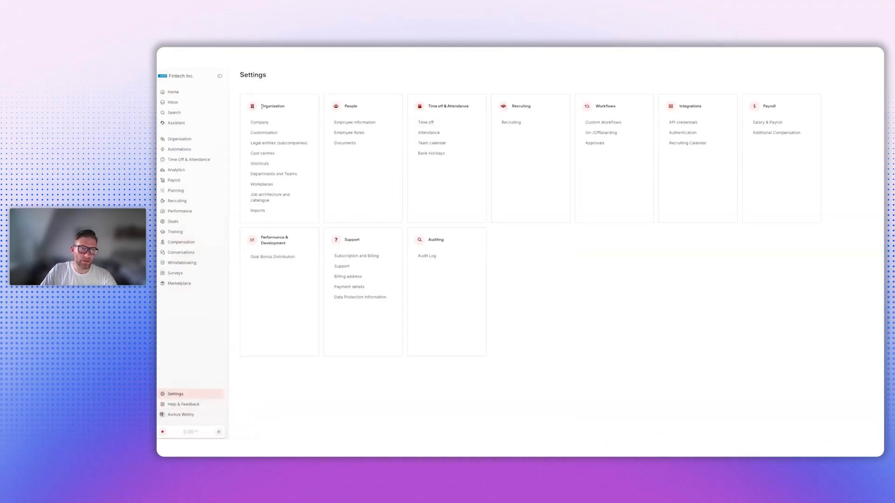
- Start a new job named Financial Analyst in the organisation's job catalogue settings
{"action": "left_click", "coordinate": [270, 198]}
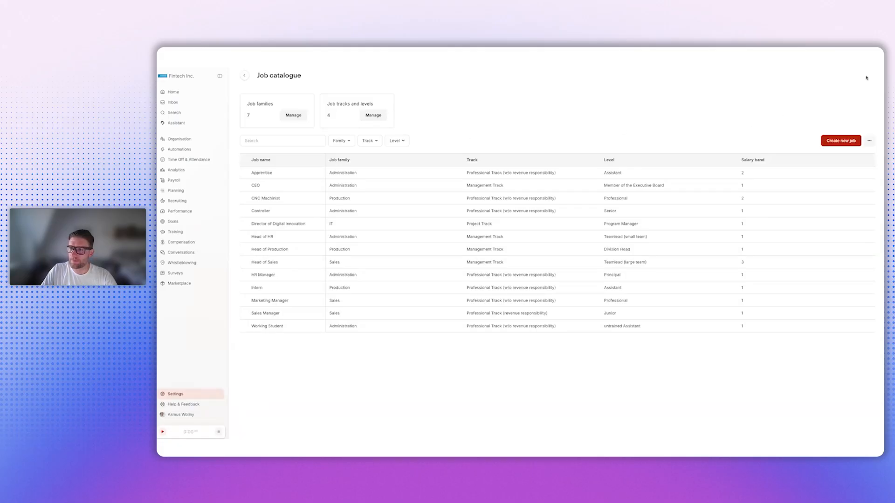
{"action": "left_click", "coordinate": [845, 143]}
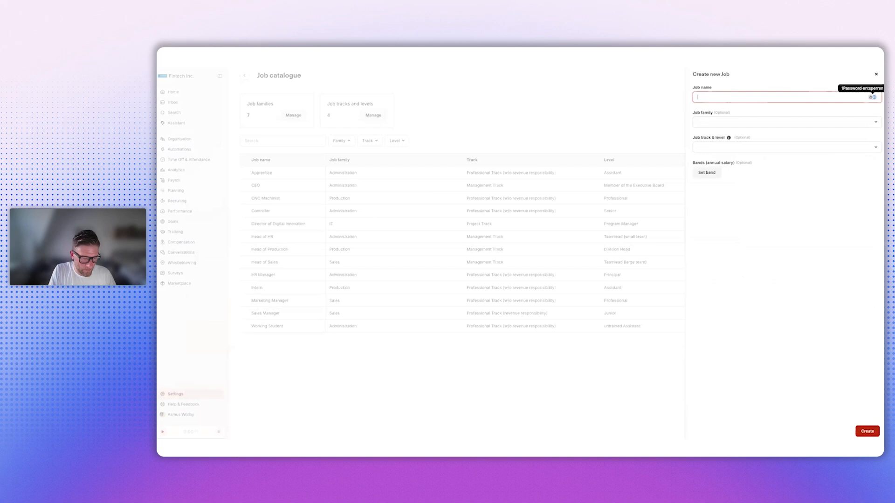
{"action": "type", "text": "C"}
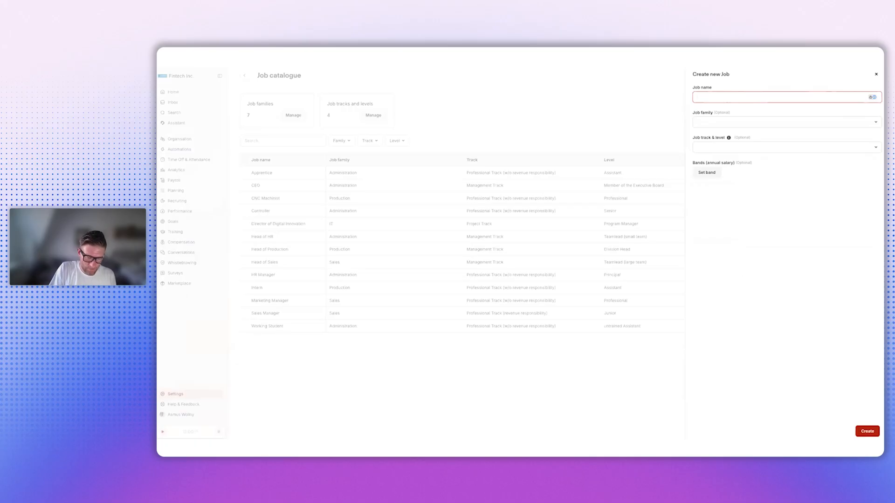
{"action": "type", "text": "ancial Analyst"}
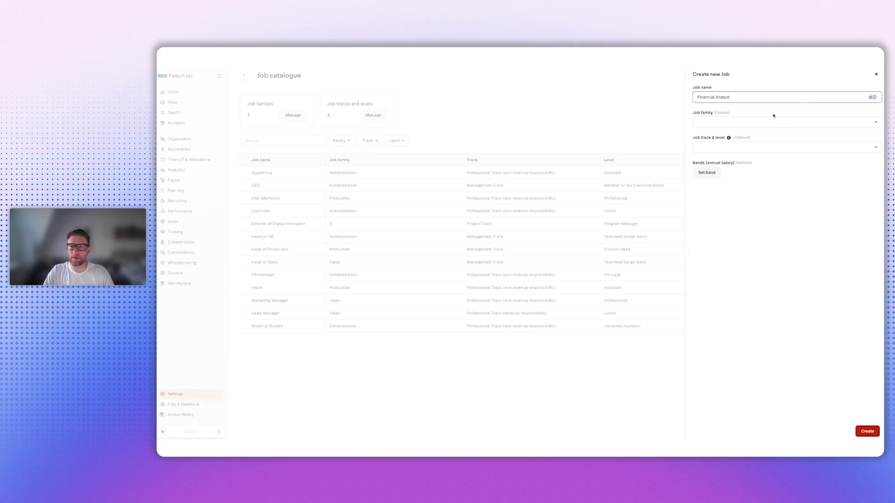
- Assign the Financial Analyst job to the Finance family and the "Professional Track (w/o revenue responsibility) • Professional" track and level
{"action": "left_click", "coordinate": [721, 125]}
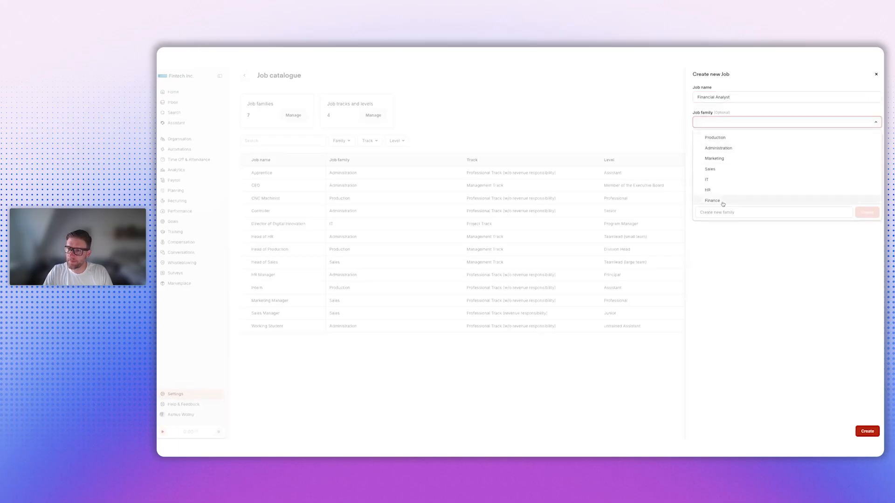
{"action": "left_click", "coordinate": [720, 202]}
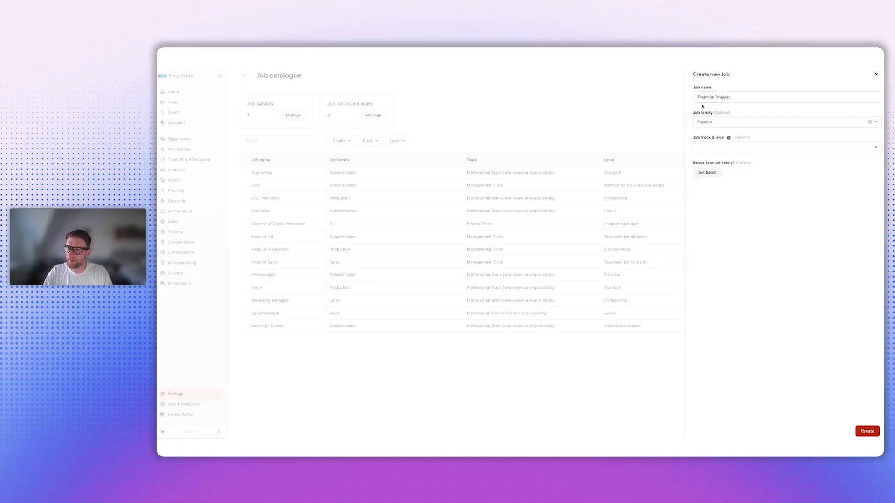
{"action": "left_click", "coordinate": [707, 148]}
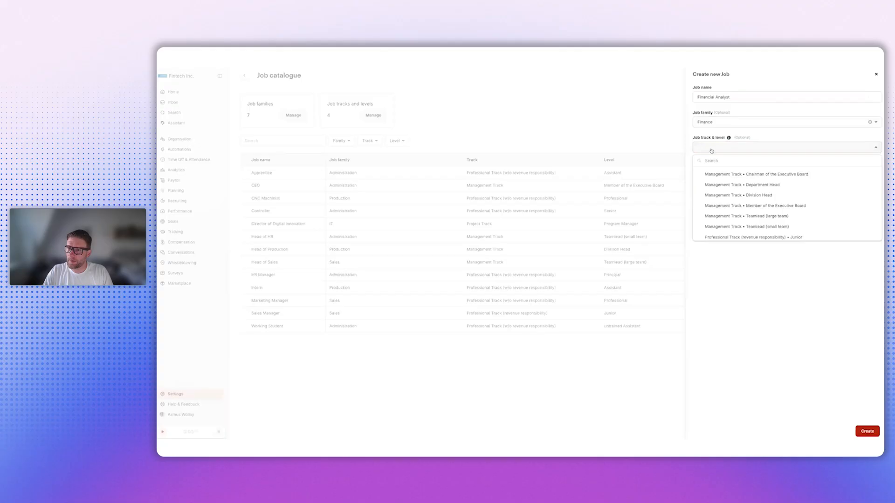
{"action": "scroll", "coordinate": [739, 205], "scroll_direction": "down", "scroll_amount": 1}
{"action": "scroll", "coordinate": [741, 217], "scroll_direction": "down", "scroll_amount": 1}
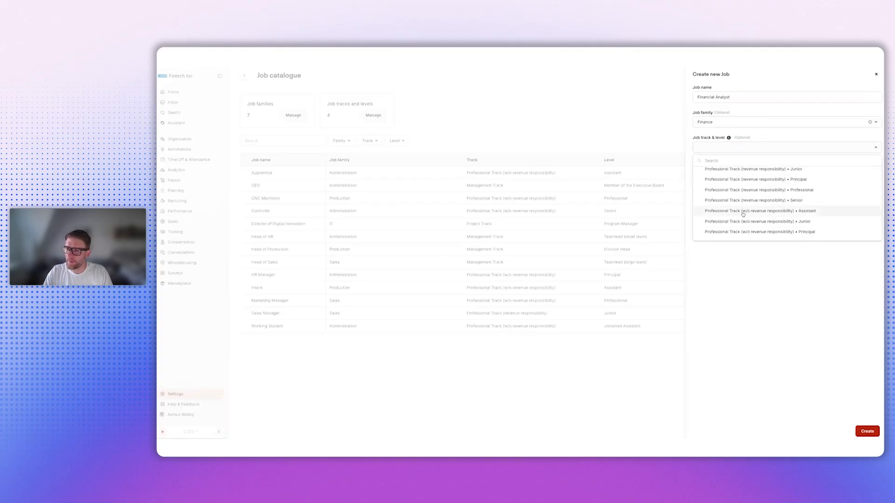
{"action": "scroll", "coordinate": [741, 214], "scroll_direction": "down", "scroll_amount": 1}
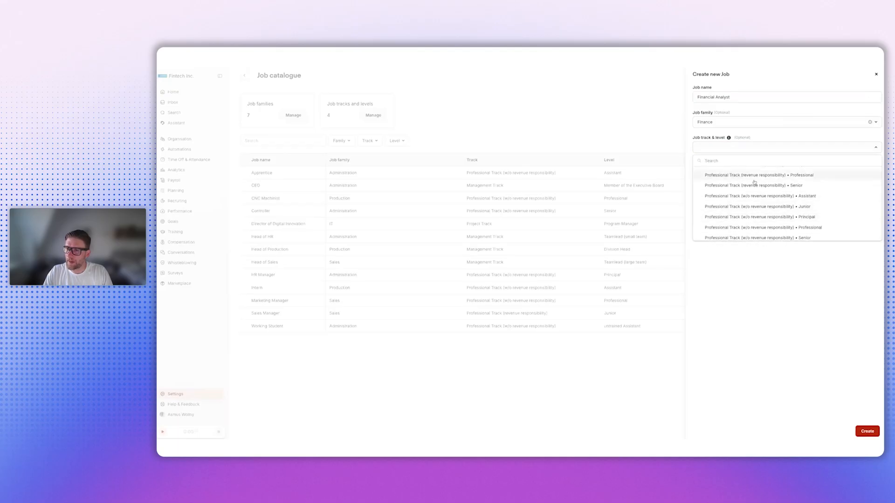
{"action": "left_click", "coordinate": [783, 228]}
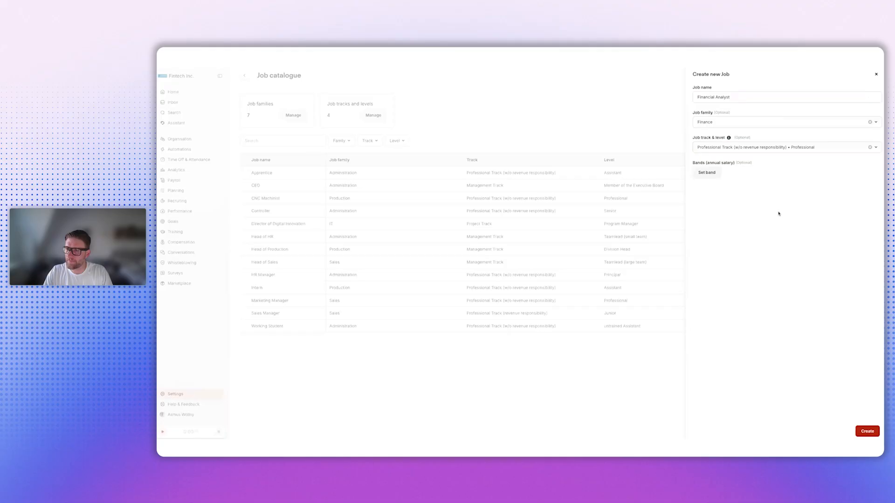
- Set the job's annual salary bands per workplace, with HQ Munich as the first workplace
{"action": "left_click", "coordinate": [709, 175]}
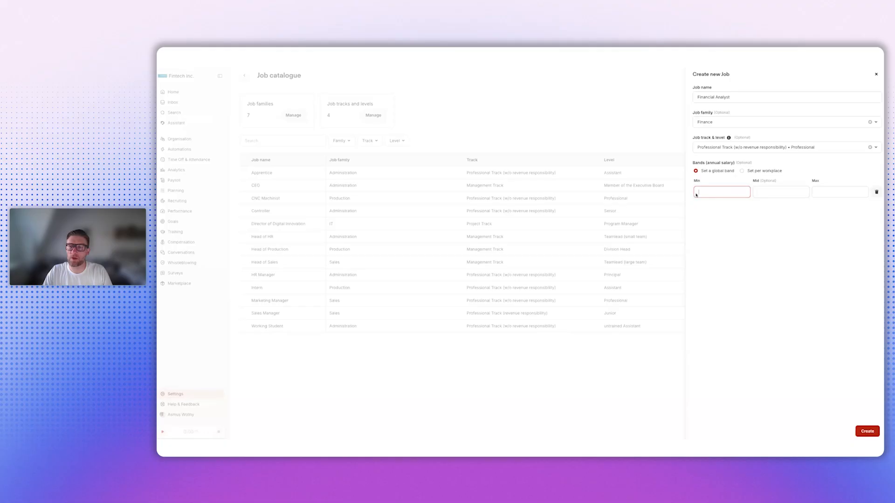
{"action": "left_click", "coordinate": [742, 172]}
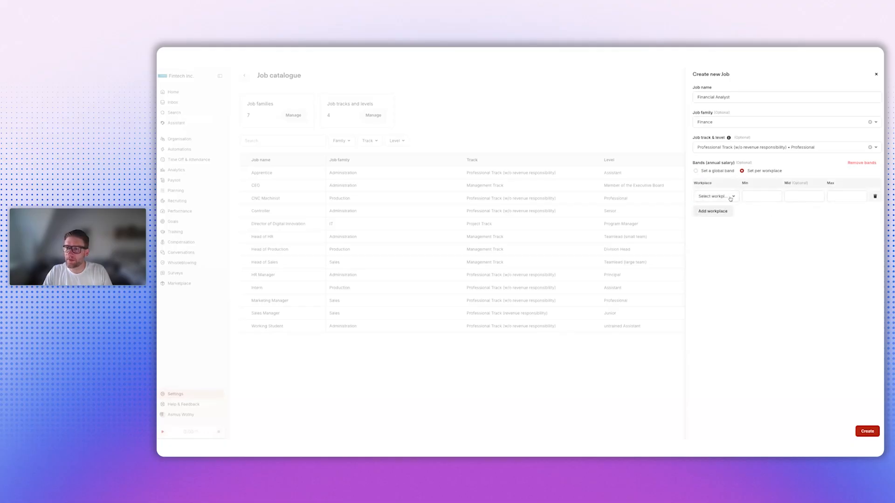
{"action": "left_click", "coordinate": [731, 198]}
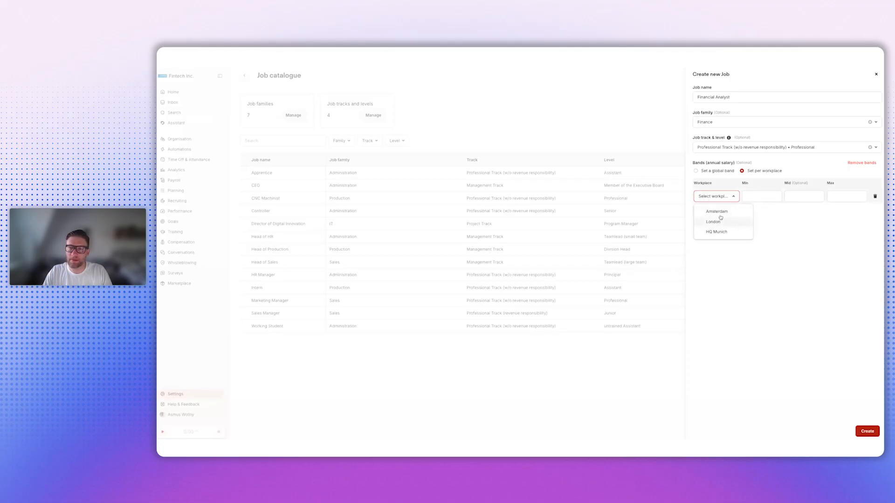
{"action": "left_click", "coordinate": [718, 233]}
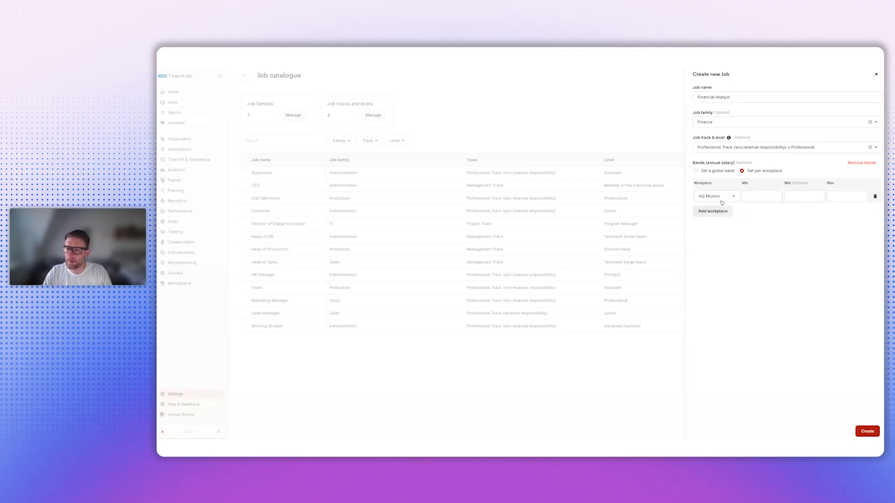
{"action": "left_click", "coordinate": [729, 198]}
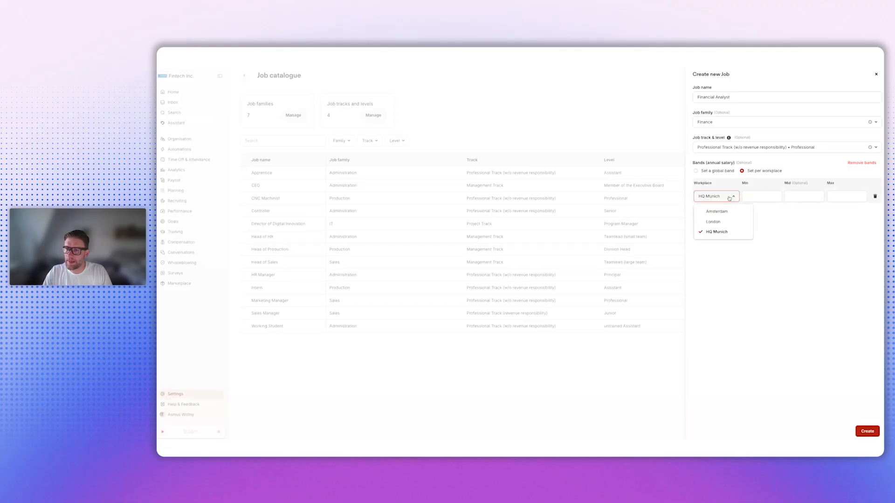
{"action": "left_click", "coordinate": [729, 199]}
- Set the HQ Munich salary band to min 70,000, mid 75,000 and max 80,000
{"action": "left_click", "coordinate": [754, 195]}
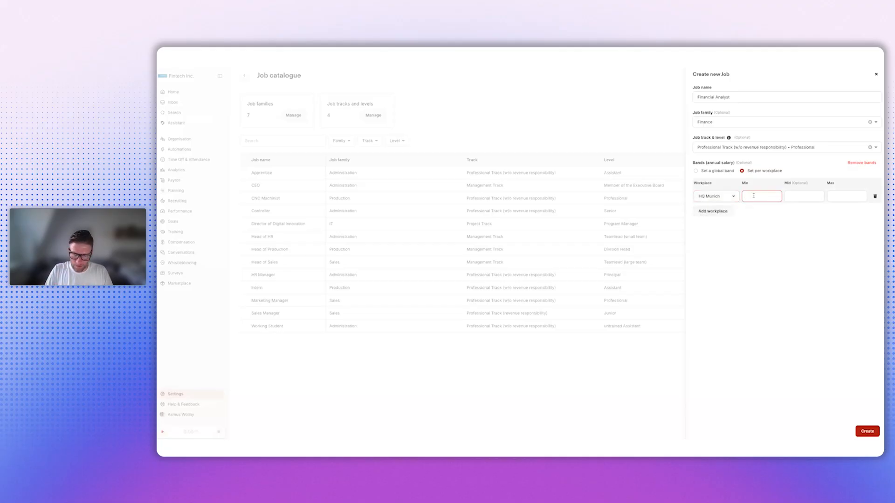
{"action": "type", "text": "70000"}
{"action": "left_click", "coordinate": [793, 196]}
{"action": "type", "text": "75000"}
{"action": "left_click", "coordinate": [839, 196]}
{"action": "type", "text": "80"}
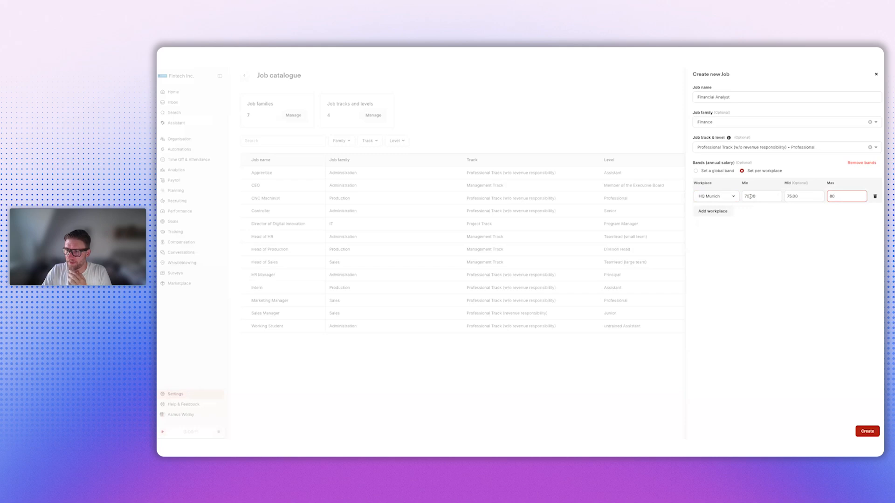
{"action": "left_click", "coordinate": [747, 196]}
{"action": "type", "text": "000"}
{"action": "left_click", "coordinate": [791, 195]}
{"action": "type", "text": "000"}
{"action": "left_click", "coordinate": [834, 195]}
{"action": "type", "text": "000"}
- Add a London salary band with min 90,000, mid 95,000 and max 100,000
{"action": "left_click", "coordinate": [713, 211]}
{"action": "left_click", "coordinate": [734, 212]}
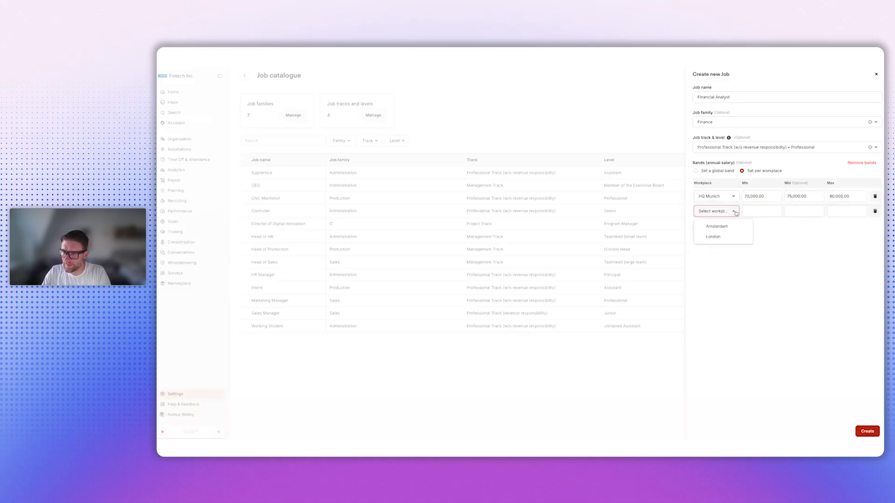
{"action": "left_click", "coordinate": [718, 236]}
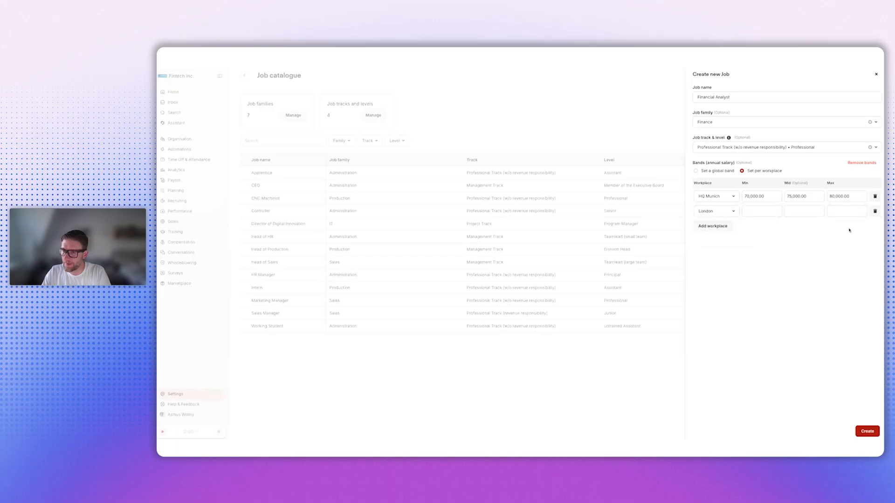
{"action": "left_click", "coordinate": [761, 210]}
{"action": "type", "text": "9,0"}
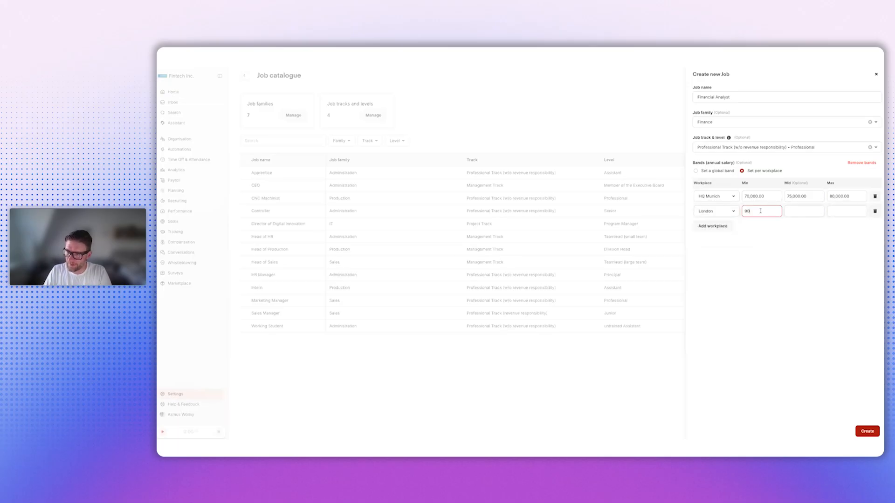
{"action": "type", "text": "00"}
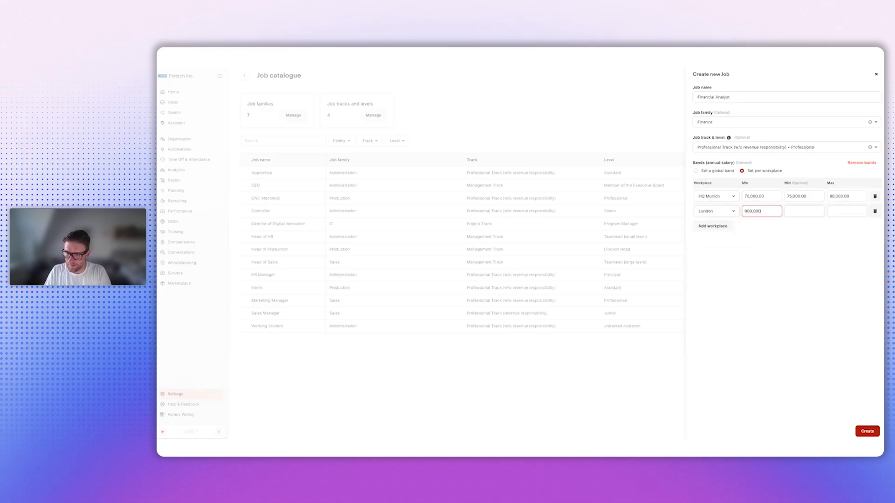
{"action": "left_click", "coordinate": [810, 211]}
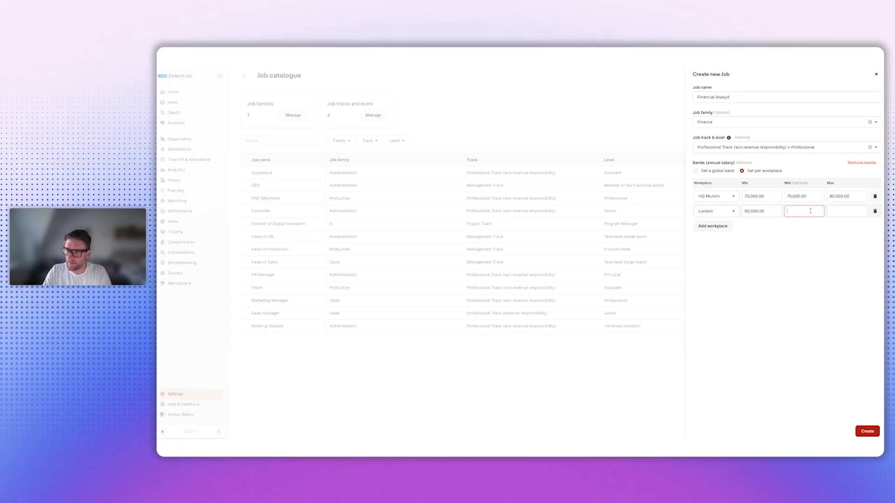
{"action": "type", "text": "950000"}
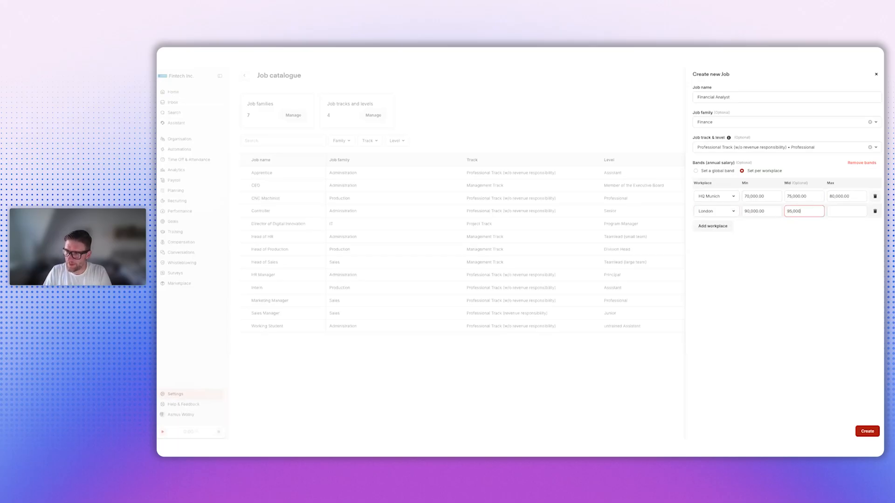
{"action": "left_click", "coordinate": [836, 213]}
{"action": "type", "text": "100,000"}
- Add an Amsterdam salary band with min 75,000, mid 80,000 and max 85,000, and create the job
{"action": "left_click", "coordinate": [711, 227]}
{"action": "left_click", "coordinate": [712, 226]}
{"action": "left_click", "coordinate": [716, 242]}
{"action": "left_click", "coordinate": [748, 226]}
{"action": "type", "text": "75,000"}
{"action": "left_click", "coordinate": [797, 226]}
{"action": "type", "text": "8,000"}
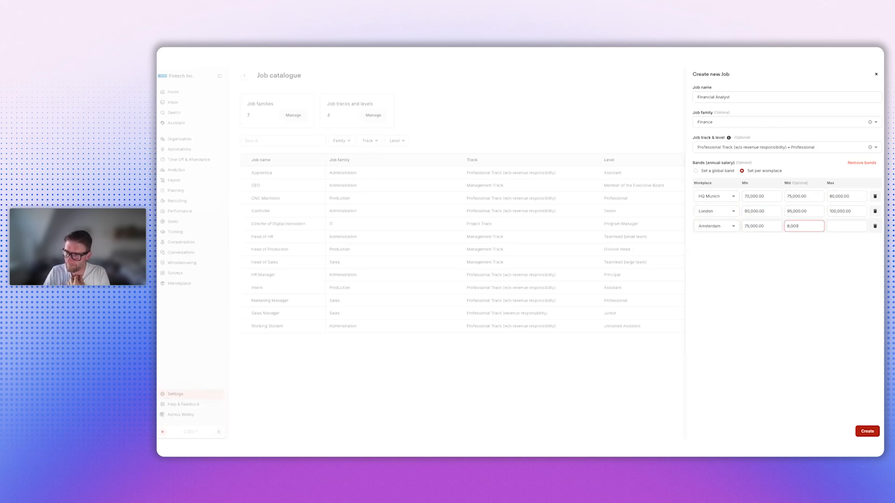
{"action": "left_click", "coordinate": [837, 228]}
{"action": "type", "text": "850000"}
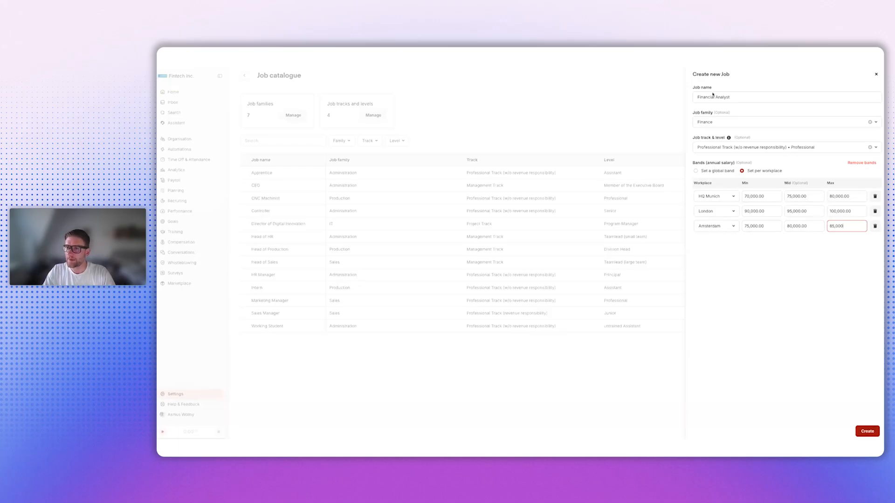
{"action": "left_click", "coordinate": [866, 432]}
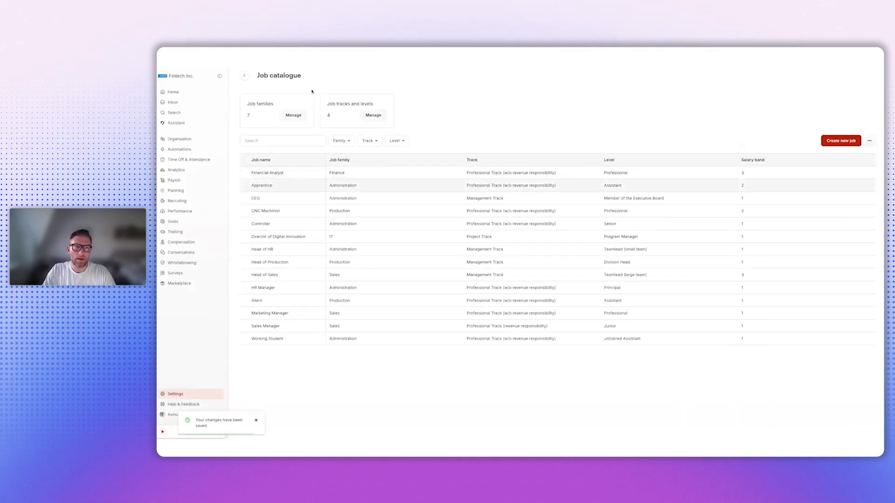
- Create a job family named Backoffice and review the list of job families
{"action": "left_click", "coordinate": [291, 116]}
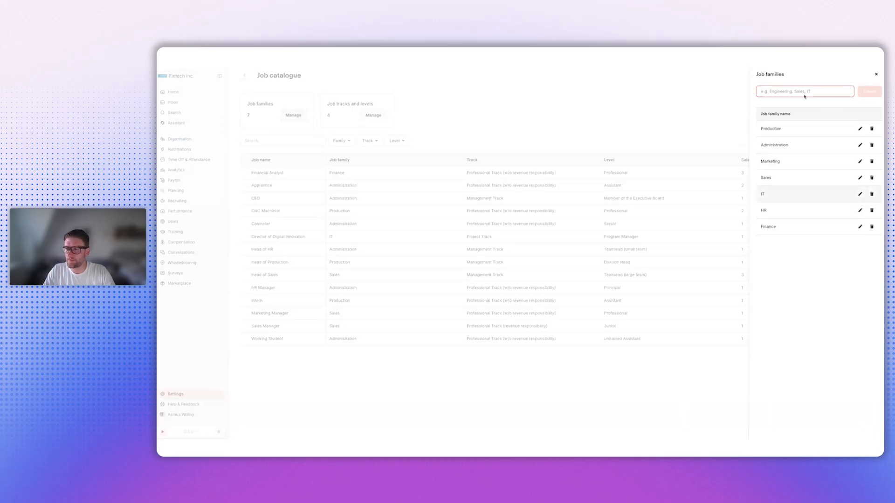
{"action": "type", "text": "Backoffice"}
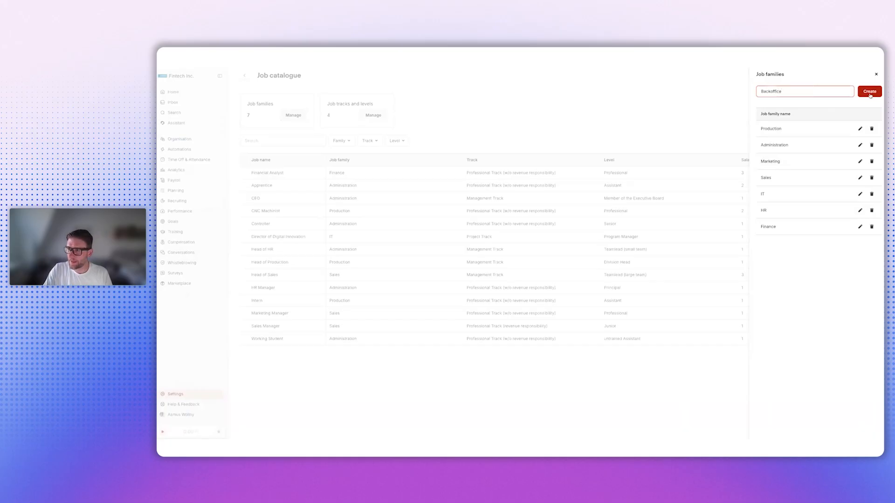
{"action": "left_click", "coordinate": [870, 93]}
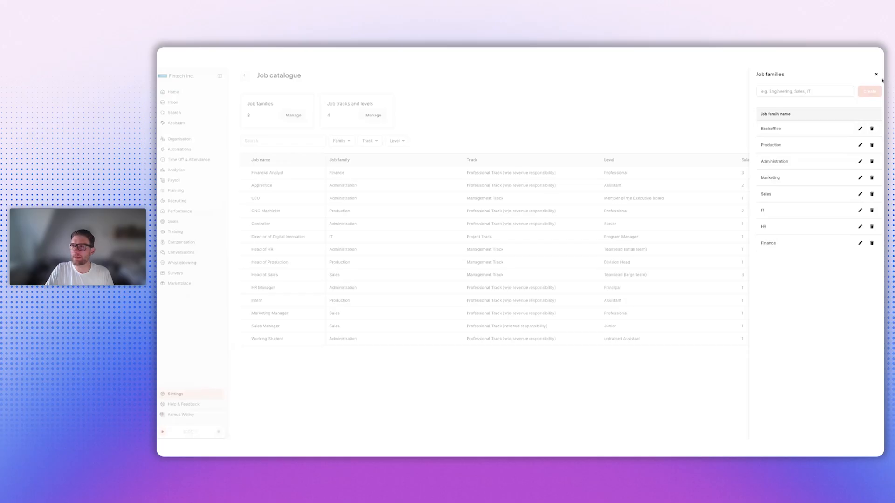
{"action": "left_click", "coordinate": [876, 74]}
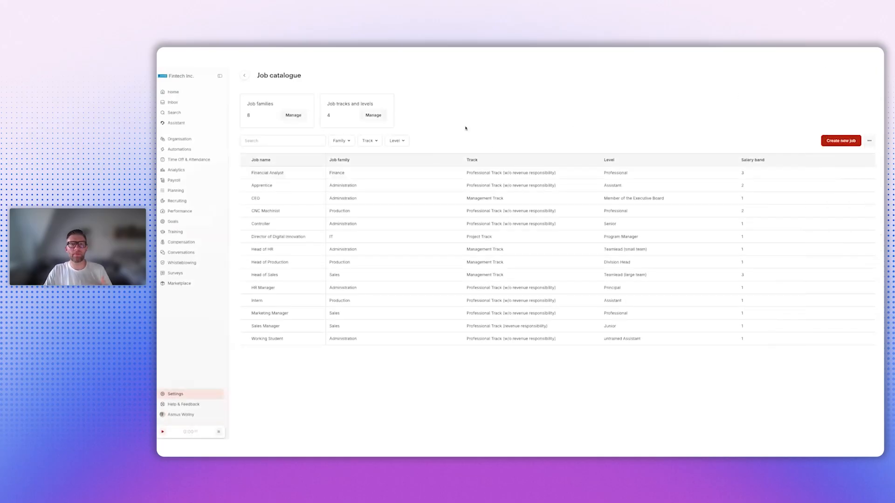
{"action": "left_click", "coordinate": [289, 115]}
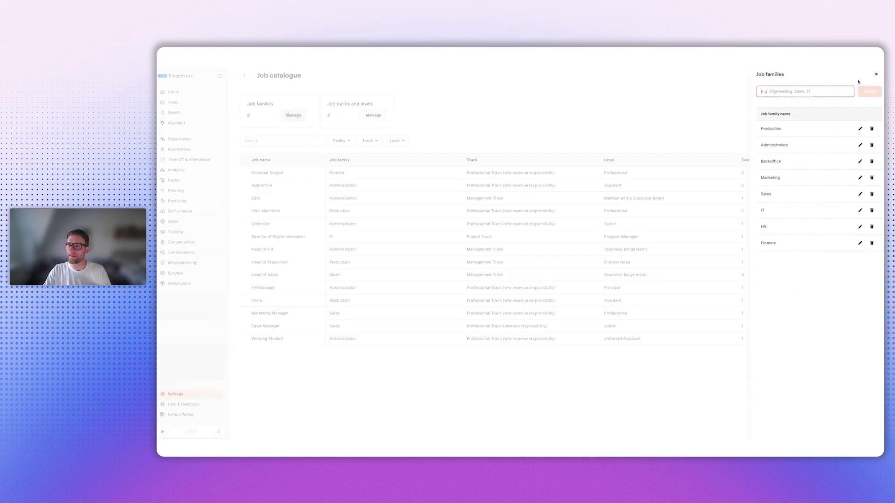
{"action": "left_click", "coordinate": [876, 74]}
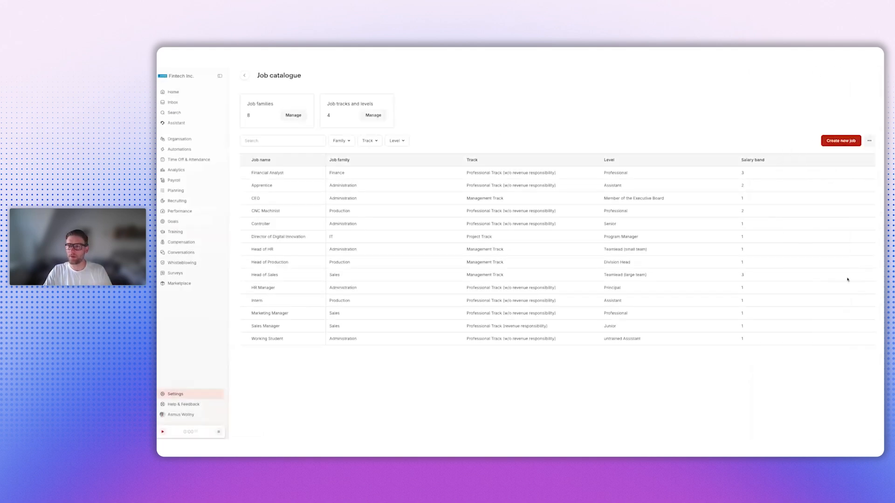
- Open the job tracks and levels for editing and add one more grade below grade 12
{"action": "left_click", "coordinate": [374, 115]}
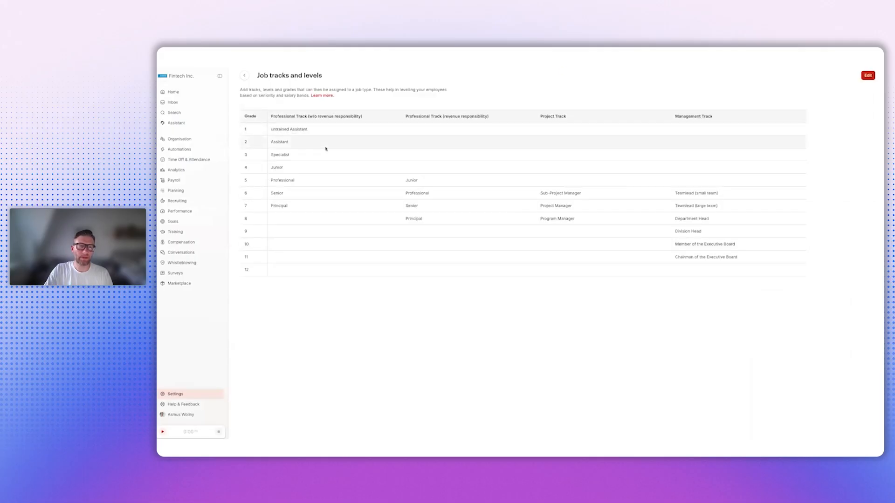
{"action": "left_click", "coordinate": [868, 75]}
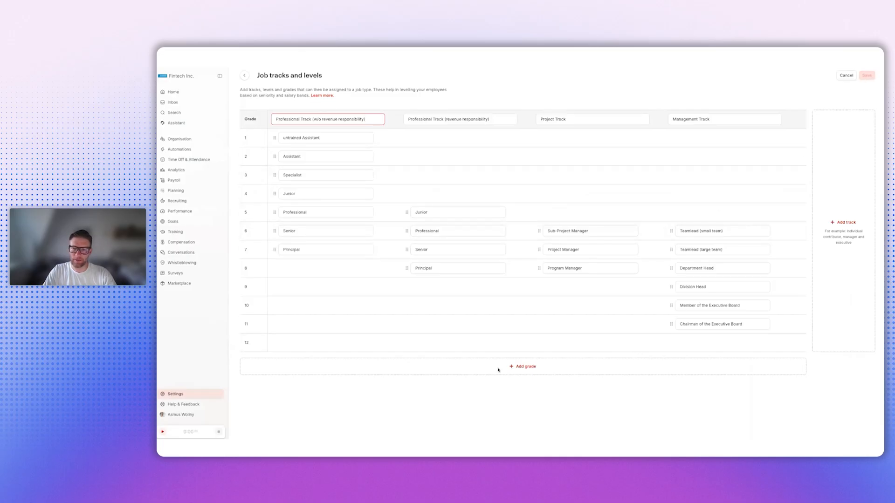
{"action": "left_click", "coordinate": [518, 368]}
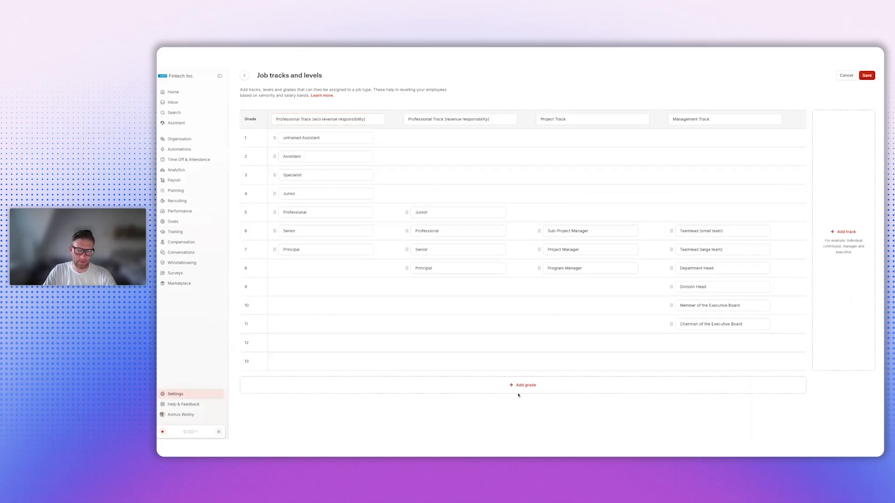
- Add another grade at the end of the table and a track named Special track, and save the job tracks and levels
{"action": "left_click", "coordinate": [519, 387]}
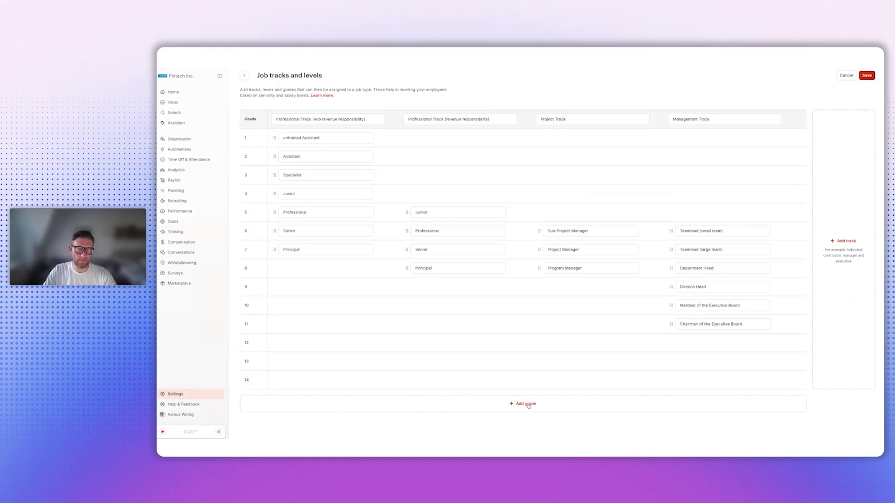
{"action": "left_click", "coordinate": [844, 242]}
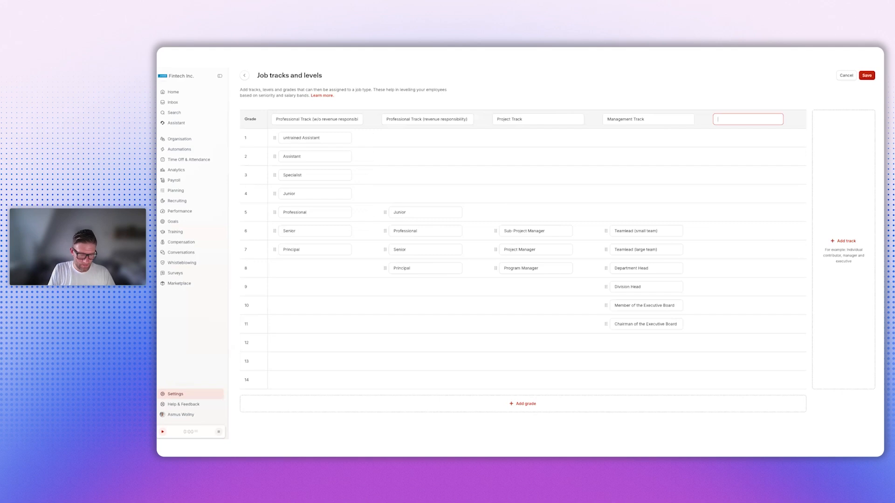
{"action": "type", "text": "Special track"}
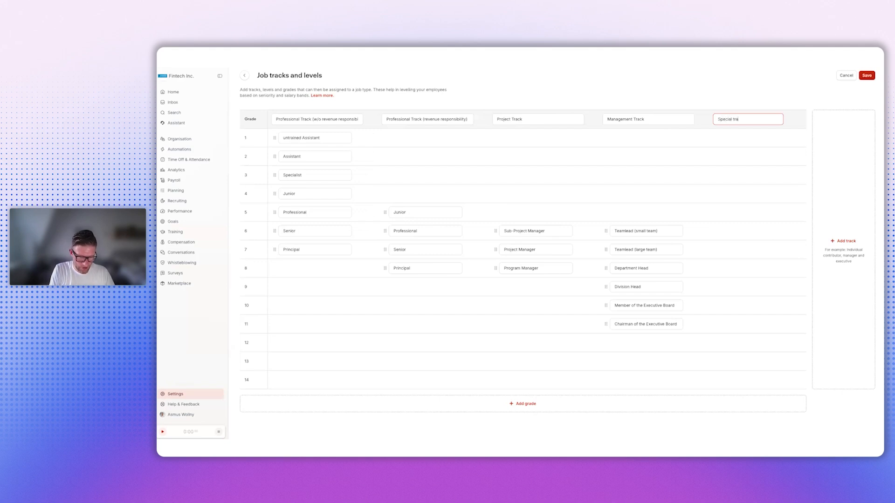
{"action": "left_click", "coordinate": [868, 76]}
{"action": "left_click", "coordinate": [561, 274]}
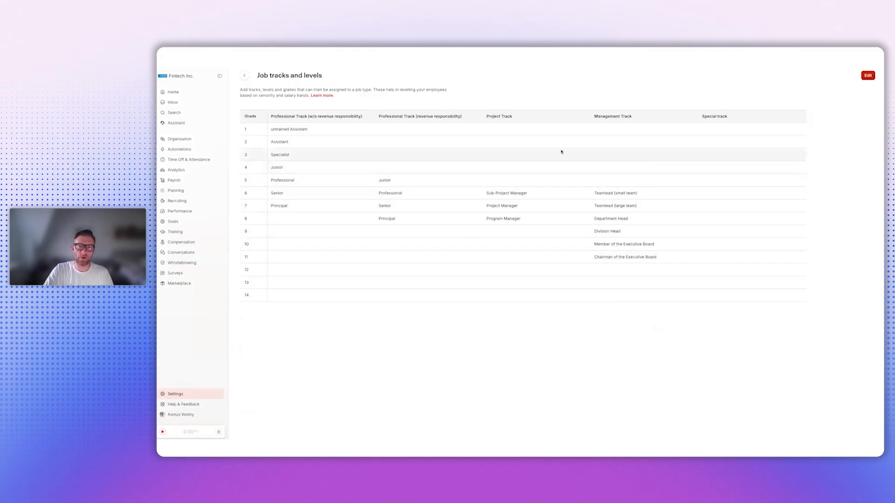
- Return to the job catalogue and examine its additional actions for all jobs
{"action": "left_click", "coordinate": [247, 78]}
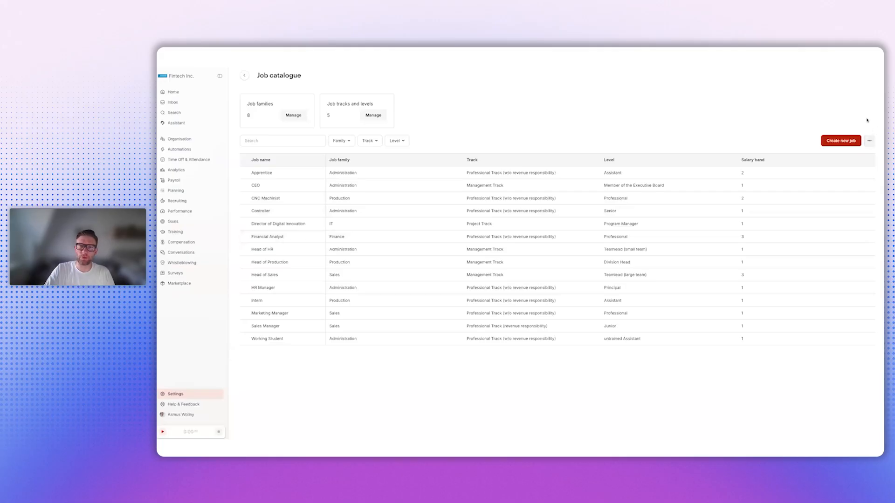
{"action": "left_click", "coordinate": [869, 142]}
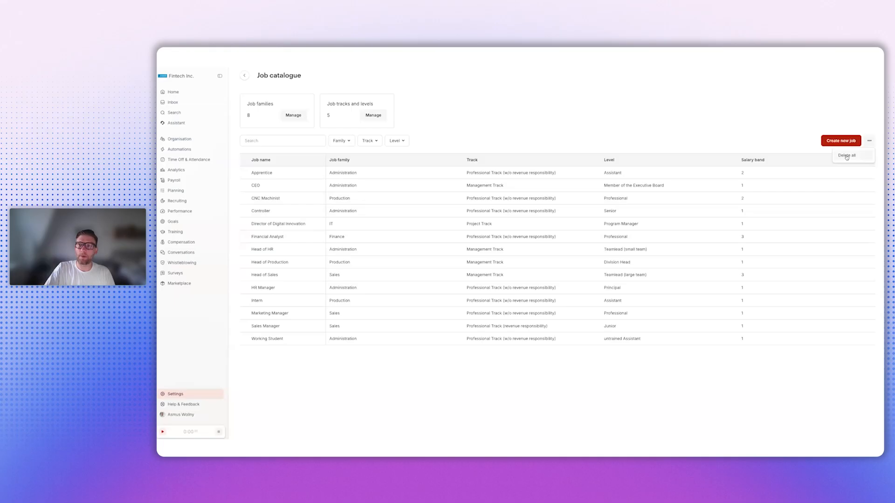
{"action": "left_click", "coordinate": [786, 135]}
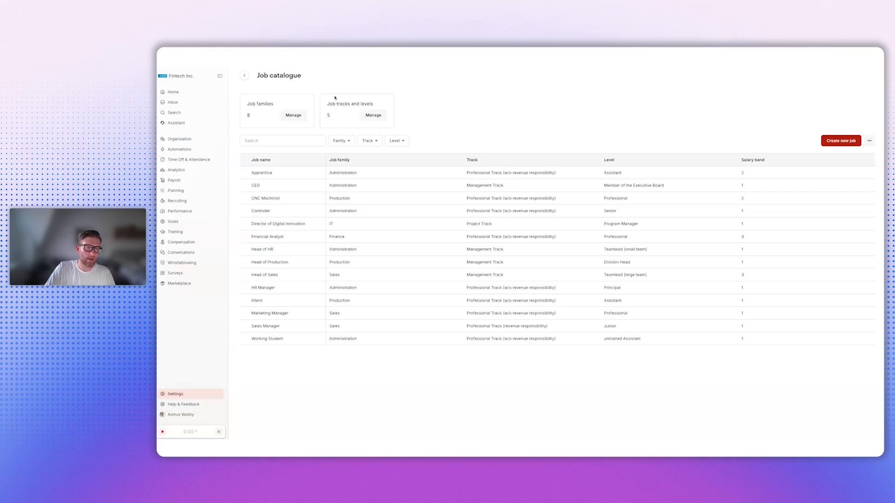
- Start a new position in Planning and select an employee as the position owner
{"action": "left_click", "coordinate": [175, 193]}
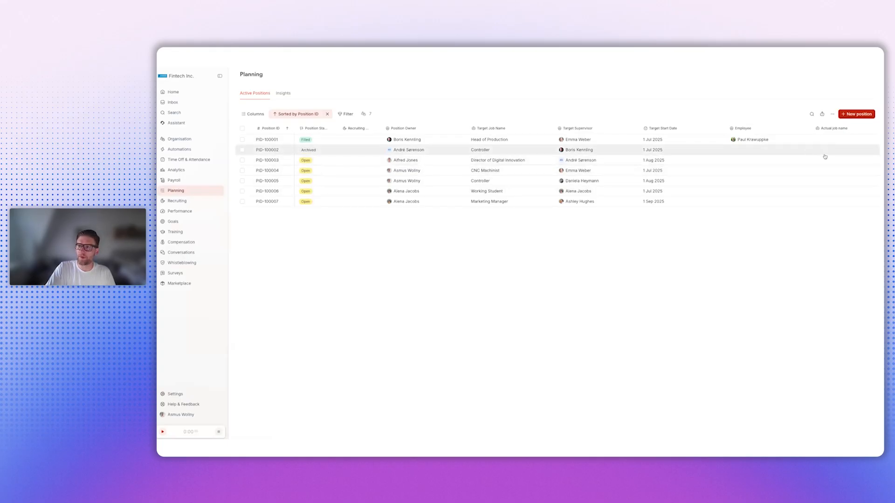
{"action": "left_click", "coordinate": [856, 115]}
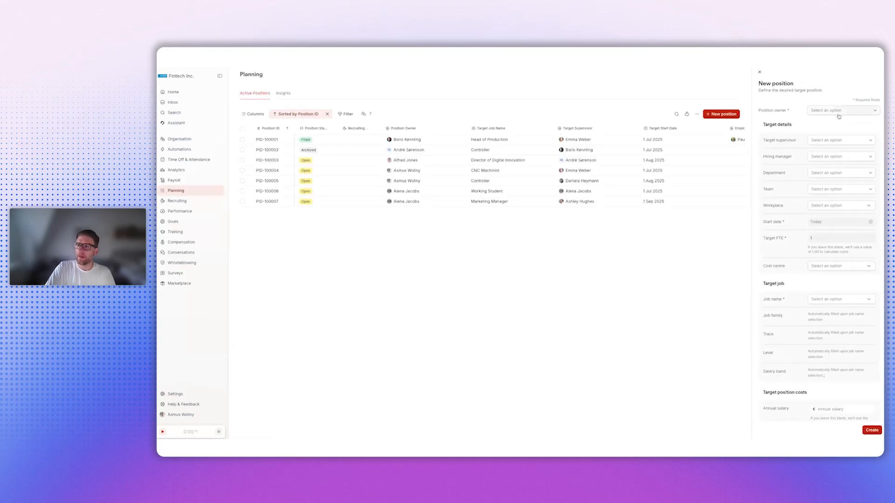
{"action": "left_click", "coordinate": [843, 113]}
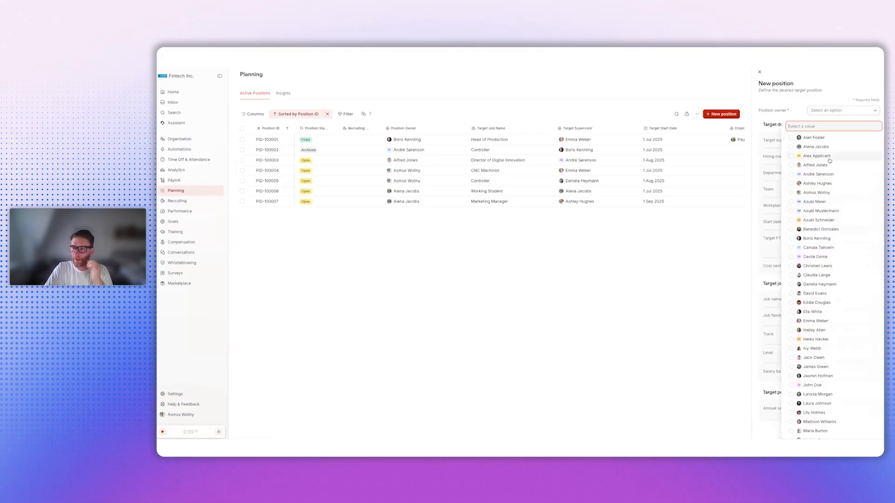
{"action": "left_click", "coordinate": [816, 303]}
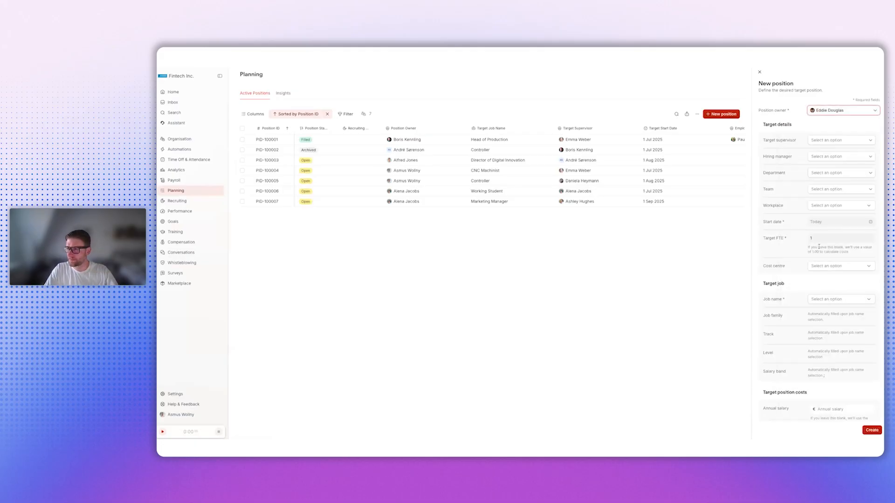
- Choose a different employee from the position owner as the position's target supervisor
{"action": "left_click", "coordinate": [829, 141]}
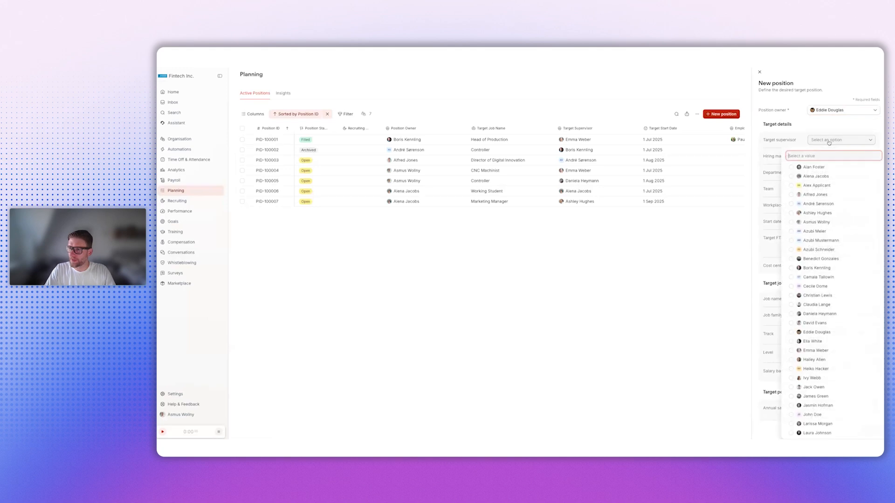
{"action": "type", "text": "ed"}
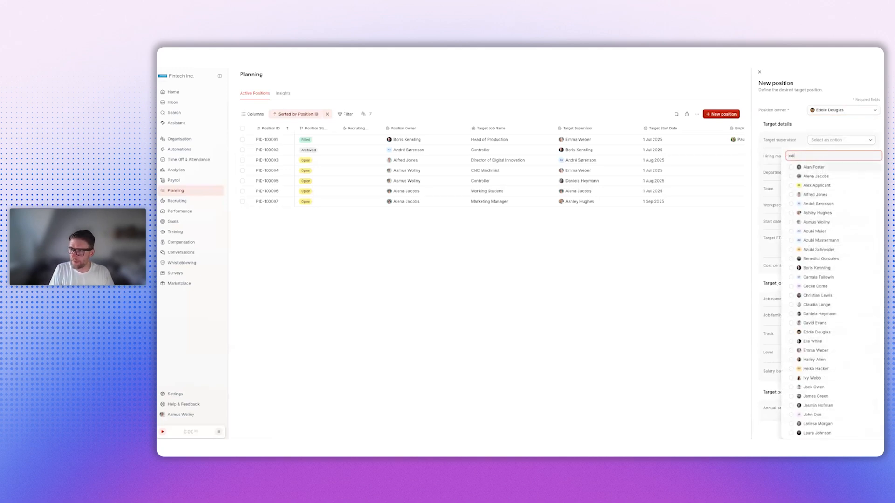
{"action": "type", "text": "i"}
{"action": "key", "text": "BackSpace"}
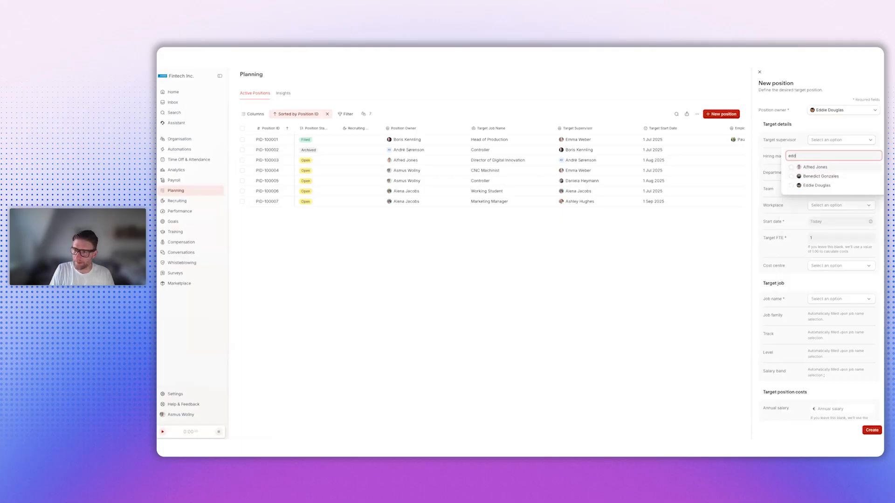
{"action": "type", "text": "d"}
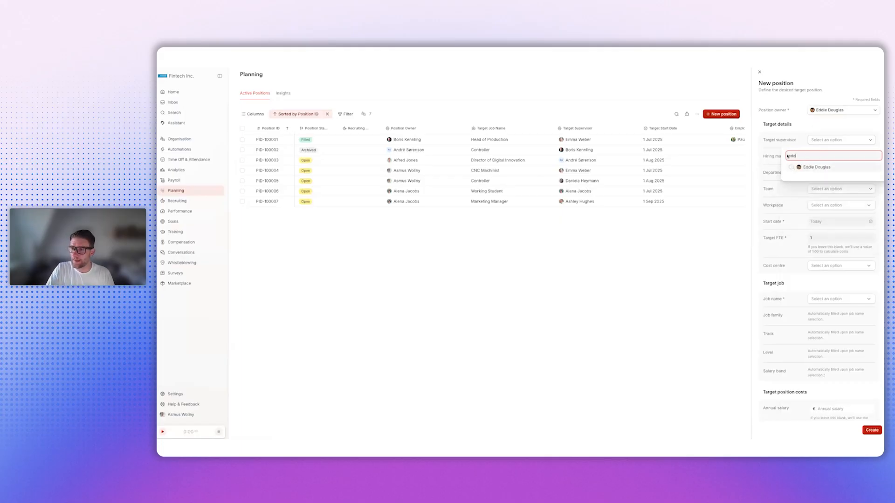
{"action": "key", "text": "BackSpace"}
{"action": "key", "text": "BackSpace"}
{"action": "key", "text": "BackSpace"}
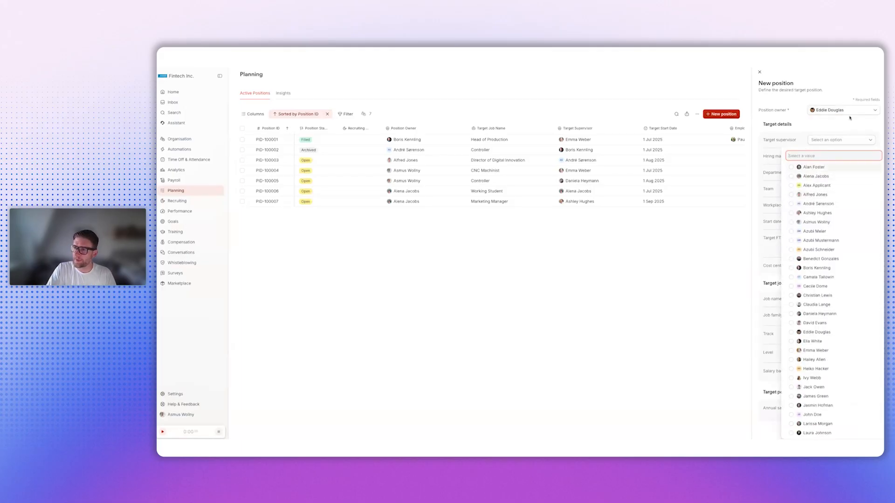
{"action": "left_click", "coordinate": [793, 325]}
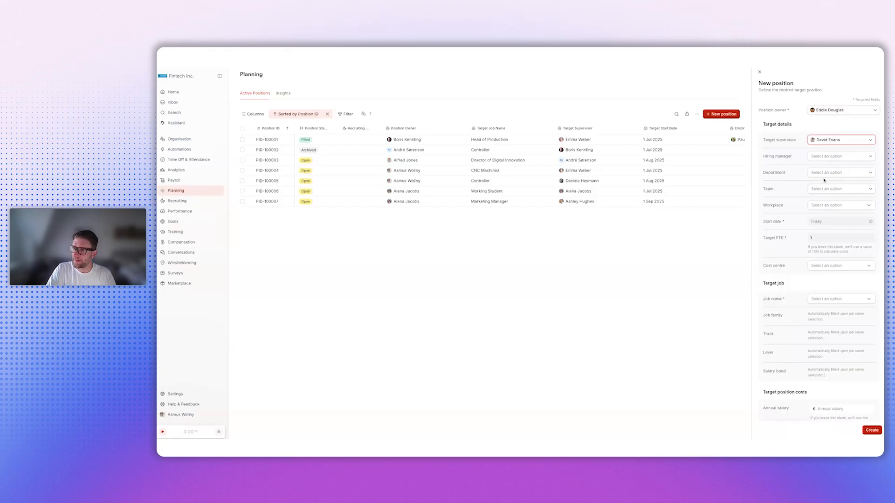
- Find the position owner in the employee list and assign them as hiring manager too
{"action": "left_click", "coordinate": [831, 157]}
{"action": "type", "text": "edd"}
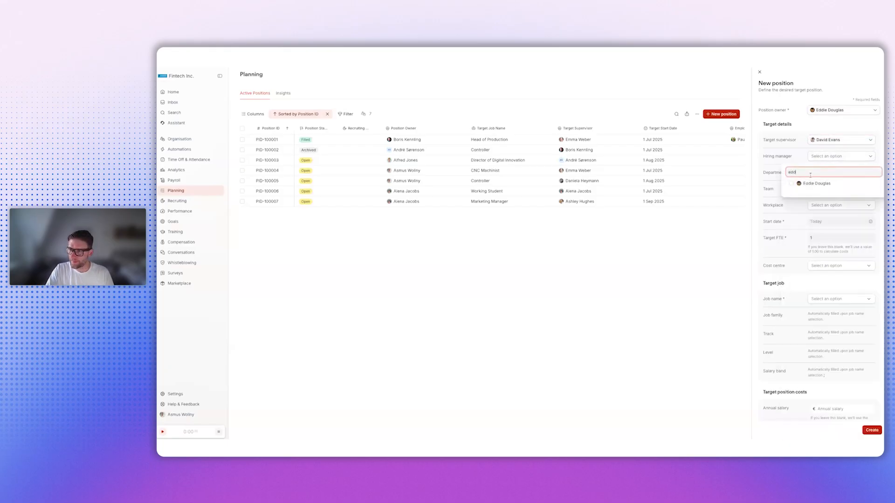
{"action": "left_click", "coordinate": [815, 184]}
- Set the position's department to Finance, team to Controlling and workplace to Amsterdam
{"action": "left_click", "coordinate": [823, 173]}
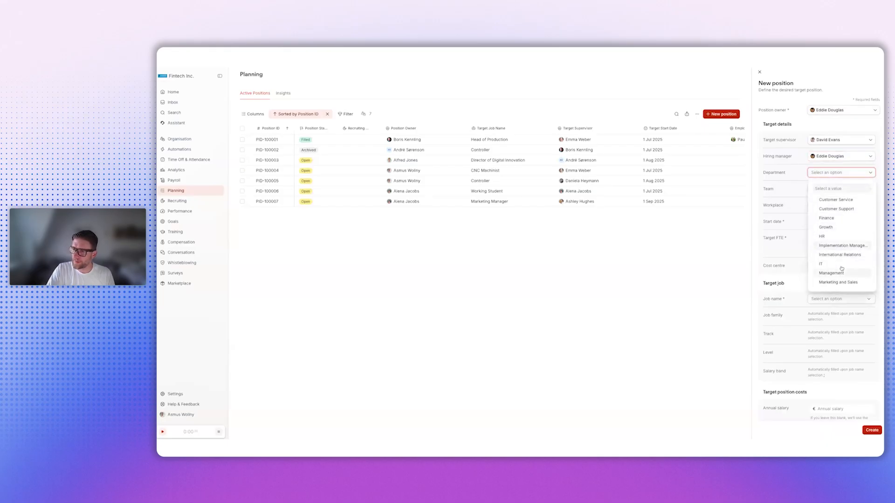
{"action": "left_click", "coordinate": [834, 218]}
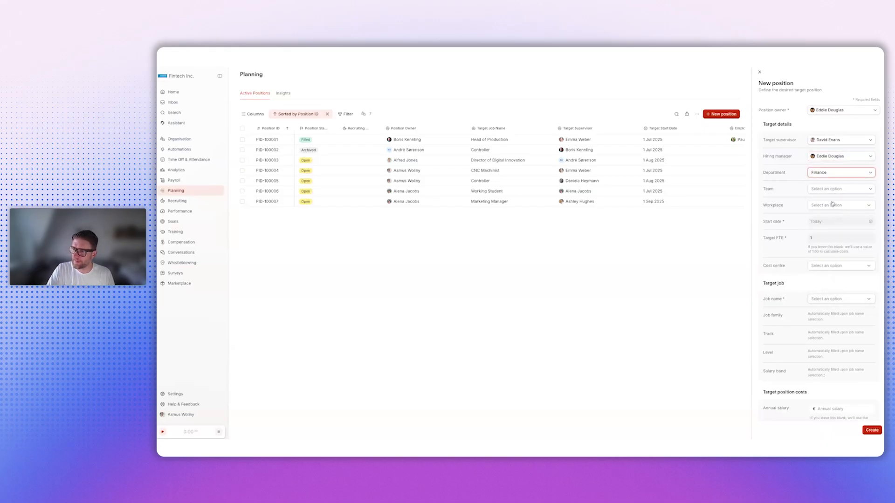
{"action": "left_click", "coordinate": [833, 193]}
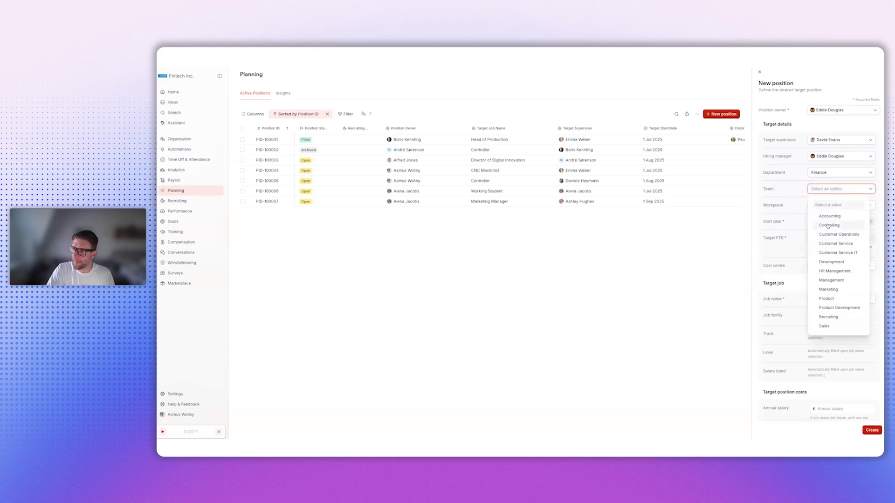
{"action": "left_click", "coordinate": [828, 226]}
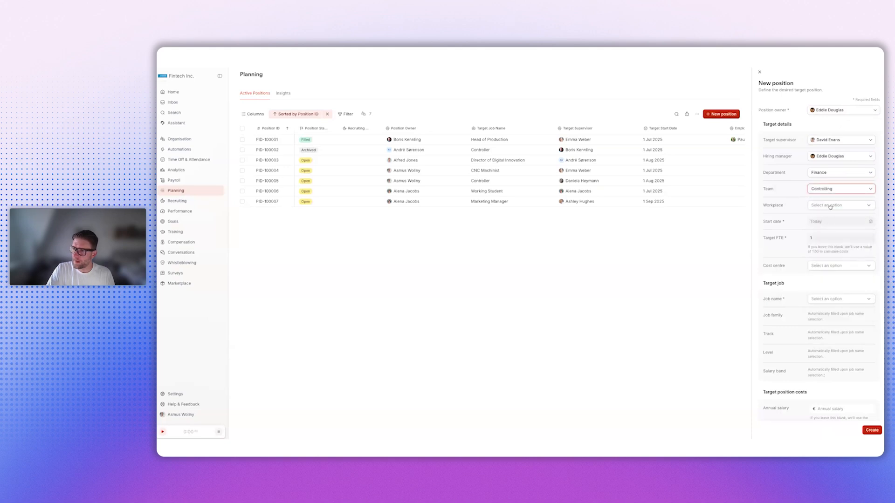
{"action": "left_click", "coordinate": [830, 207]}
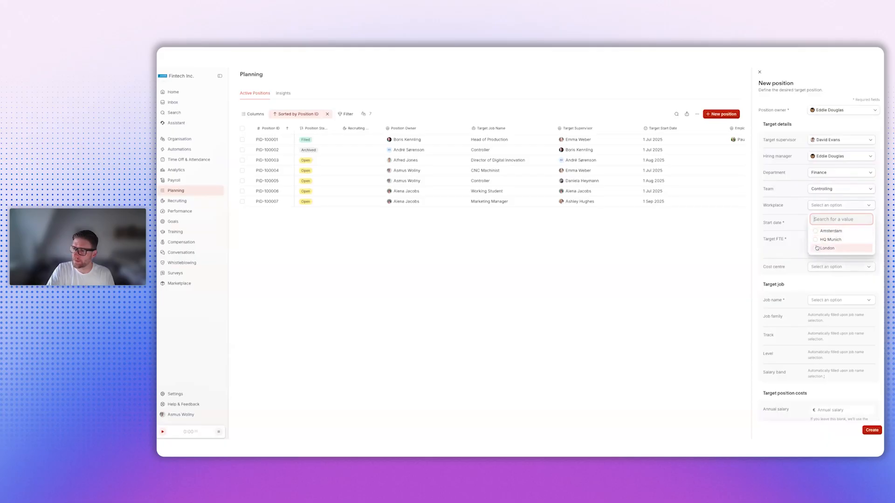
{"action": "left_click", "coordinate": [816, 232]}
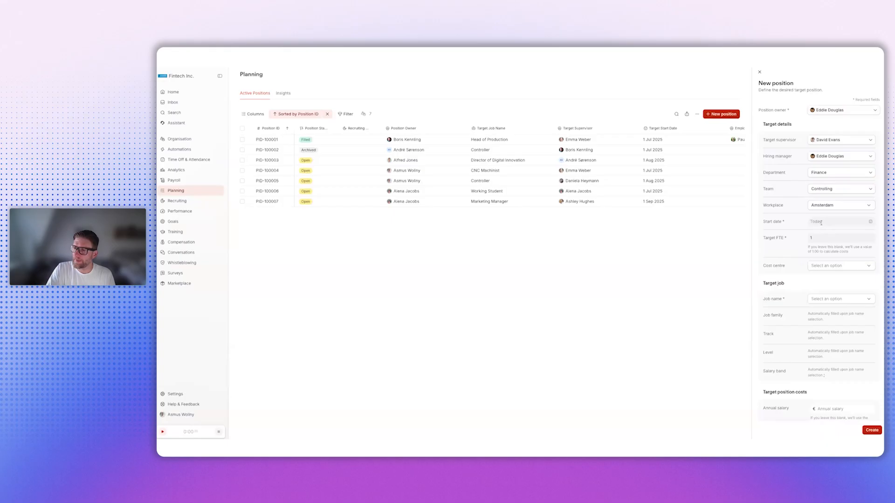
- Set the position's start date to 1 Aug 2025
{"action": "left_click", "coordinate": [820, 222]}
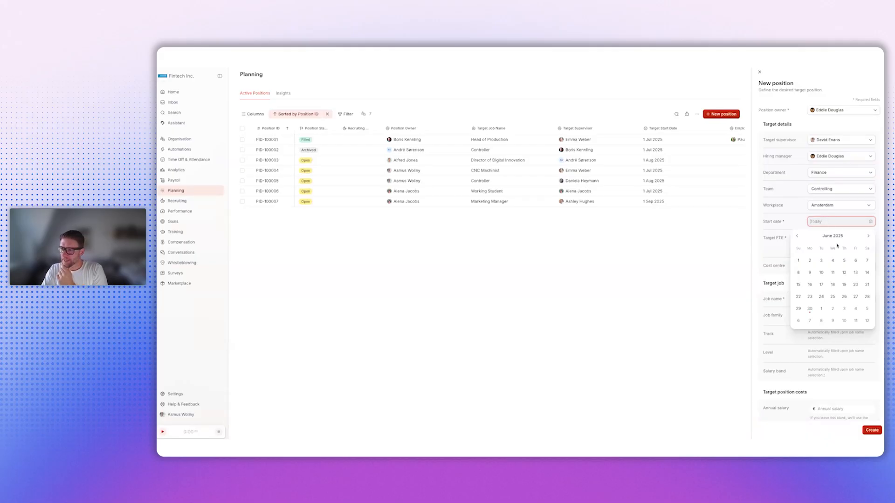
{"action": "left_click", "coordinate": [868, 235]}
{"action": "left_click", "coordinate": [869, 236]}
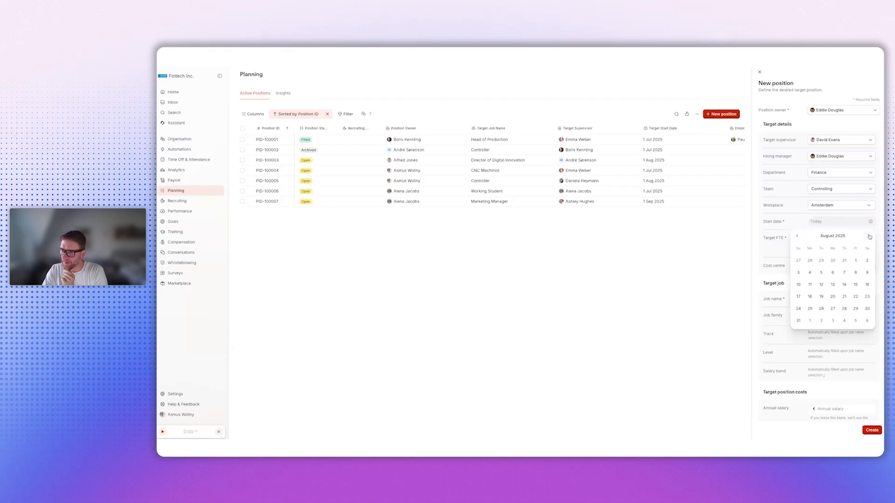
{"action": "left_click", "coordinate": [857, 261]}
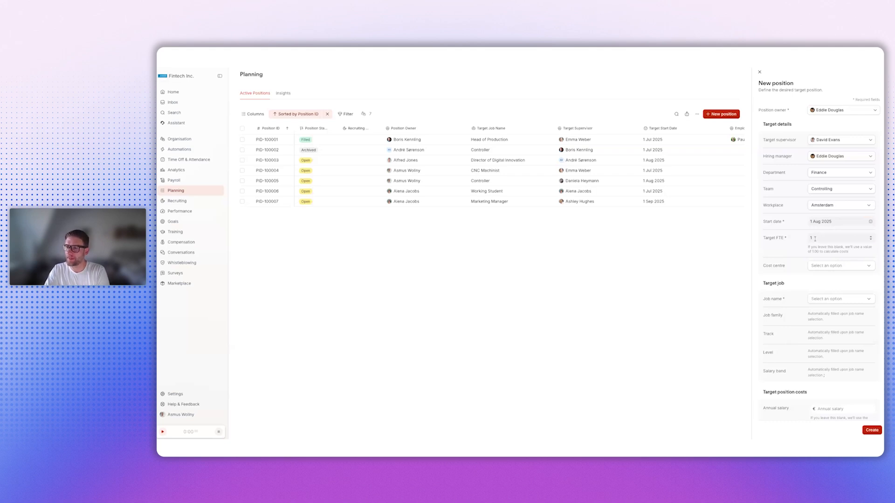
- Try target FTE values of 0,5 and 0,75 and set the field back to 1
{"action": "left_click", "coordinate": [871, 240]}
{"action": "type", "text": ",5"}
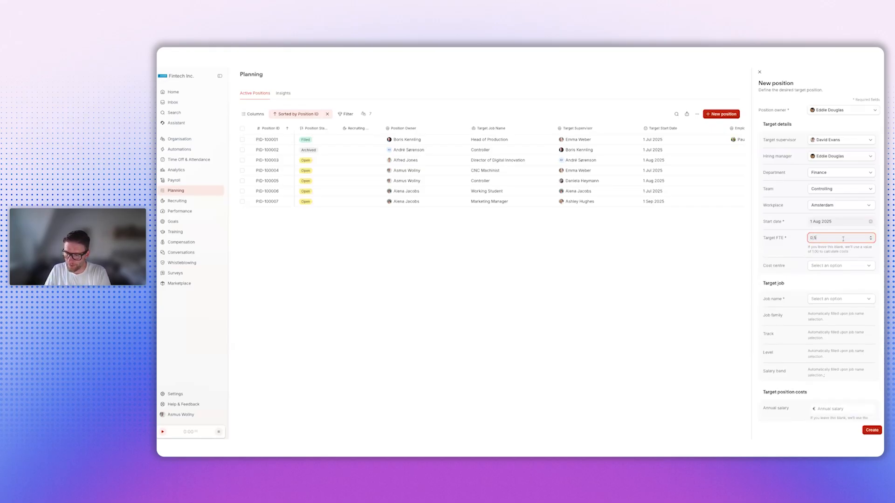
{"action": "key", "text": "BackSpace"}
{"action": "key", "text": "BackSpace"}
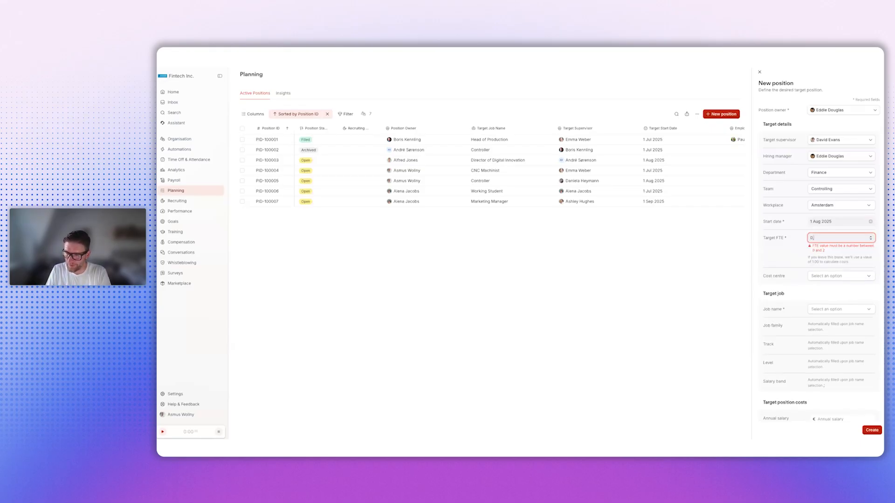
{"action": "type", "text": ",75"}
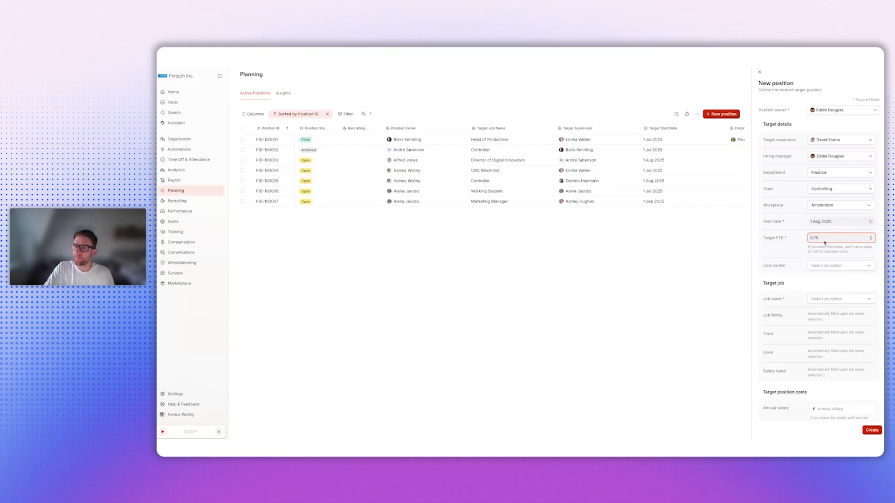
{"action": "key", "text": "ctrl+a"}
{"action": "key", "text": "BackSpace"}
{"action": "type", "text": "1"}
{"action": "left_click", "coordinate": [801, 242]}
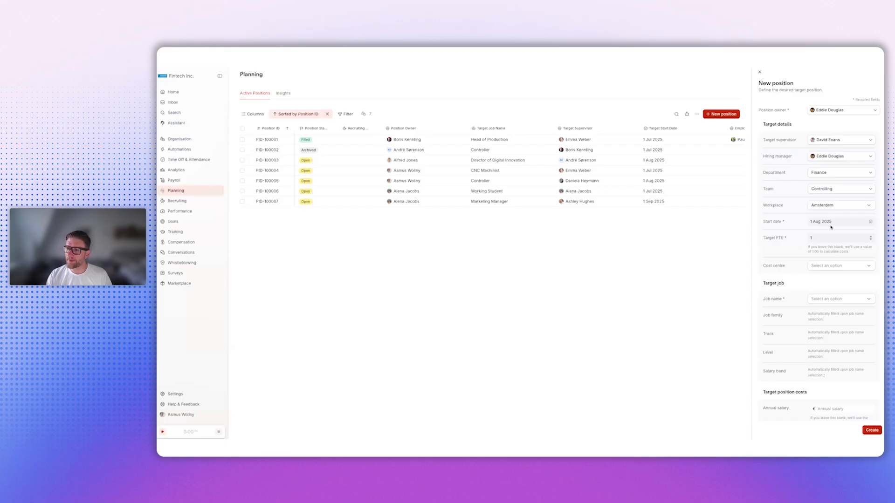
- Set the cost centre to Cost center 2 and the job to Professional - Financial Analyst from the Finance professional track
{"action": "left_click", "coordinate": [840, 264]}
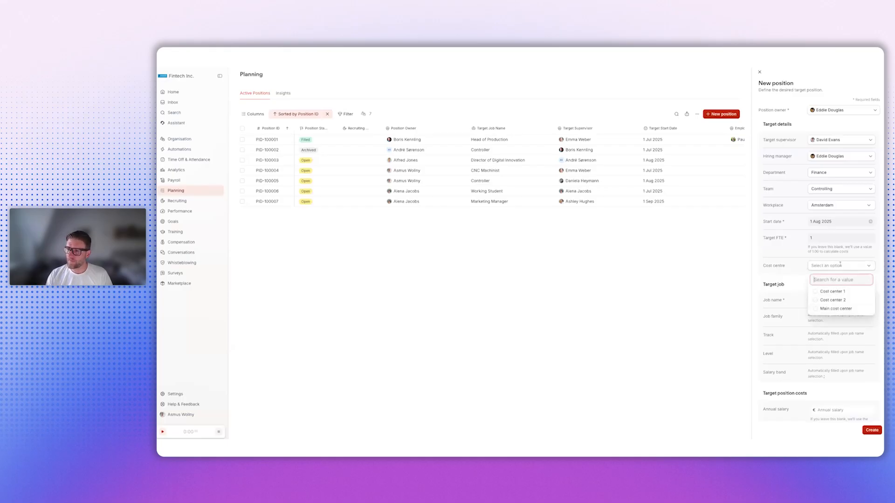
{"action": "left_click", "coordinate": [829, 301]}
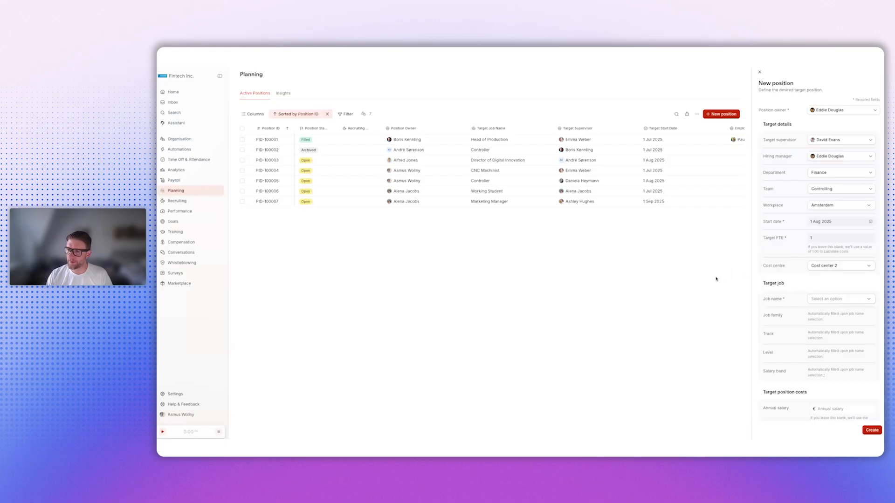
{"action": "left_click", "coordinate": [833, 301]}
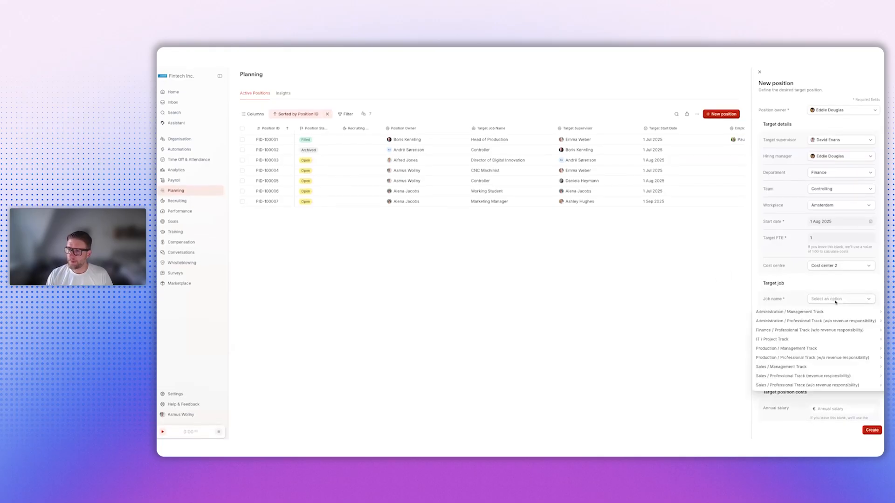
{"action": "mouse_move", "coordinate": [796, 333]}
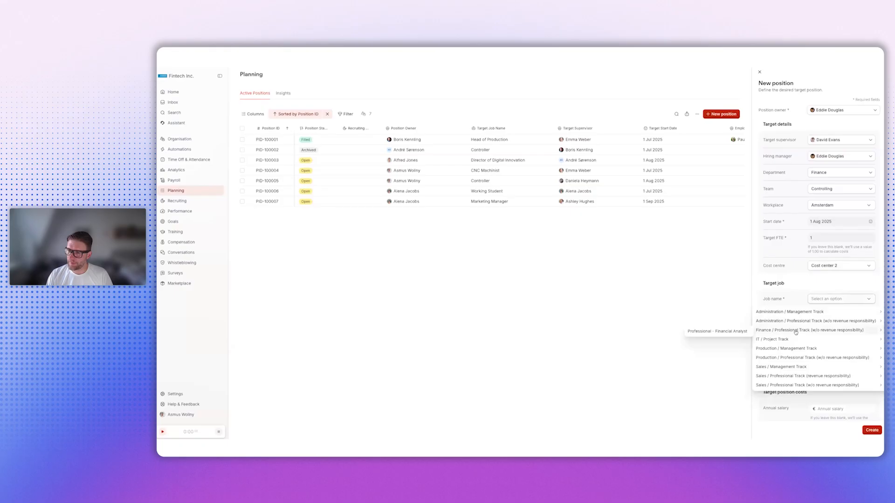
{"action": "left_click", "coordinate": [731, 333]}
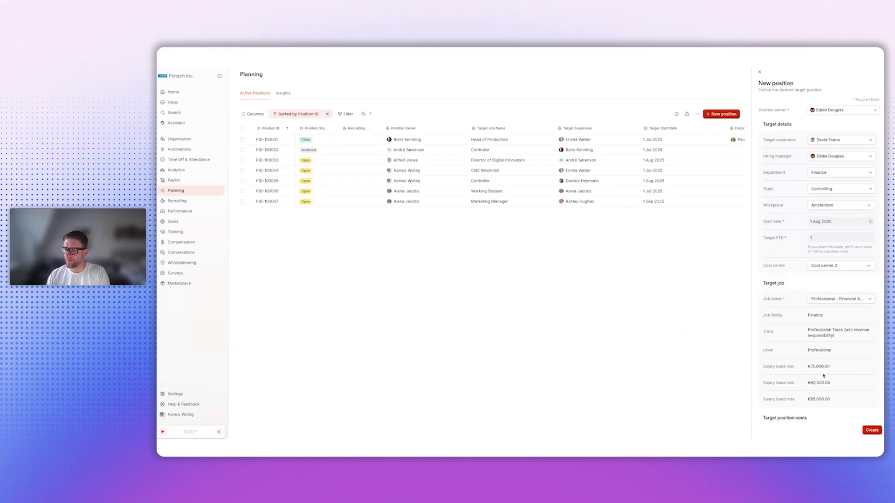
- Try the job Assistant - Apprentice from the Administration professional track, and set the job back to Professional - Financial Analyst
{"action": "left_click", "coordinate": [843, 300]}
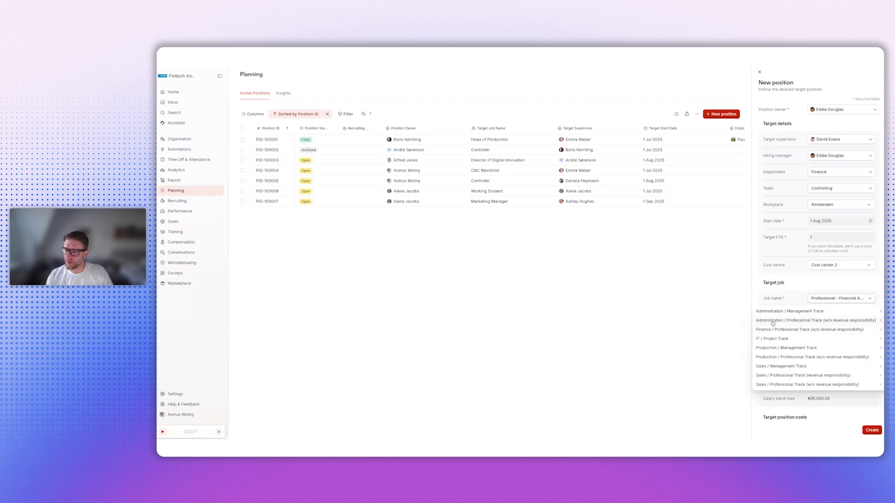
{"action": "mouse_move", "coordinate": [773, 324]}
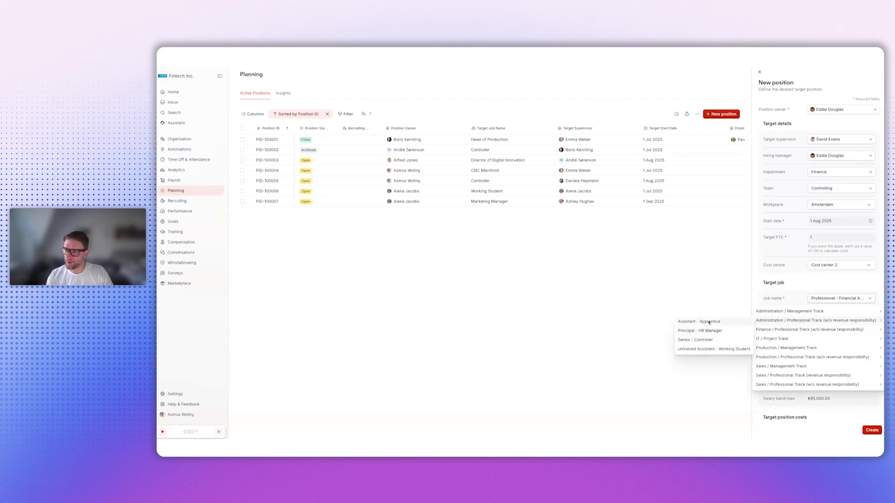
{"action": "left_click", "coordinate": [709, 322]}
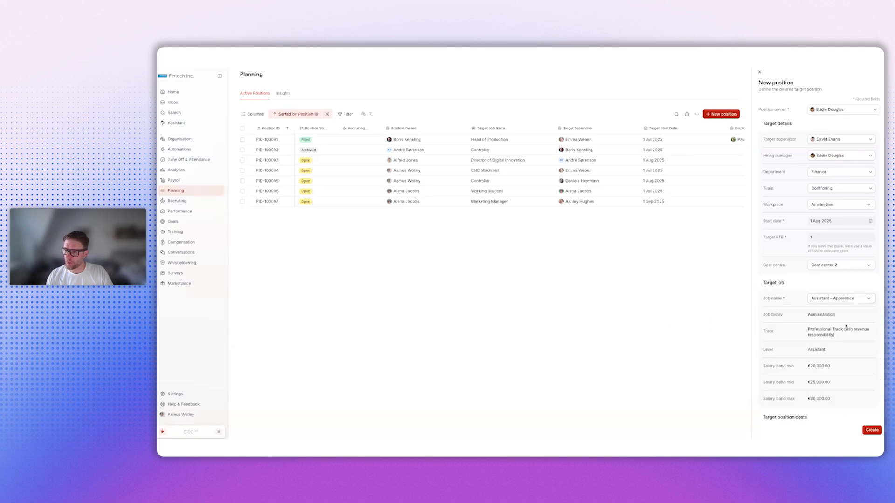
{"action": "left_click", "coordinate": [863, 300]}
{"action": "mouse_move", "coordinate": [797, 330]}
{"action": "left_click", "coordinate": [733, 331]}
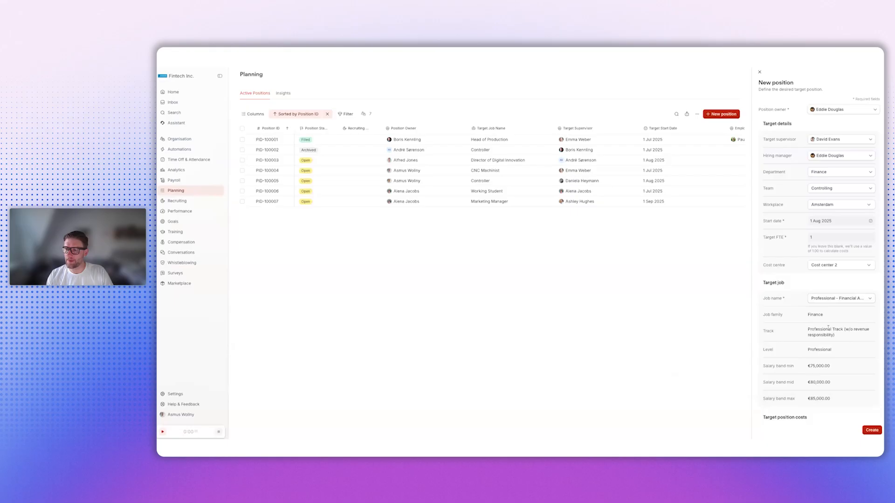
- Enter an annual salary of 86000 euros in the target position costs and create the position
{"action": "scroll", "coordinate": [805, 354], "scroll_direction": "down", "scroll_amount": 2}
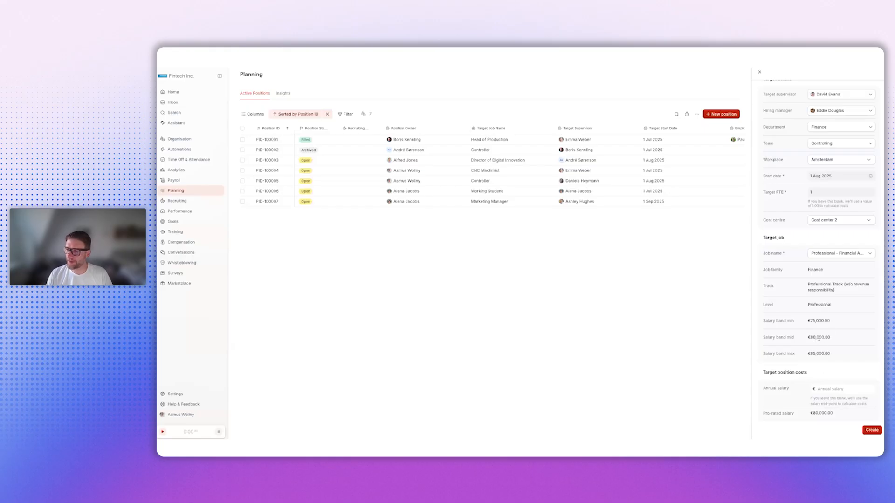
{"action": "left_click", "coordinate": [824, 389]}
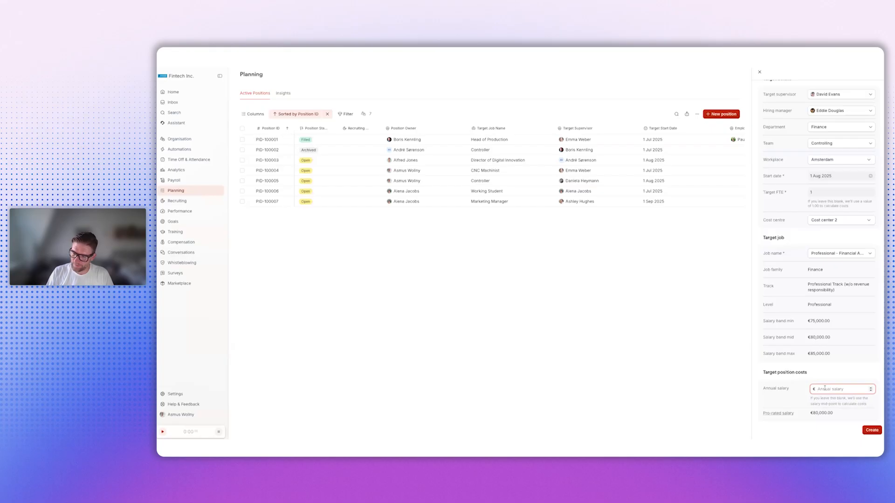
{"action": "type", "text": "86000"}
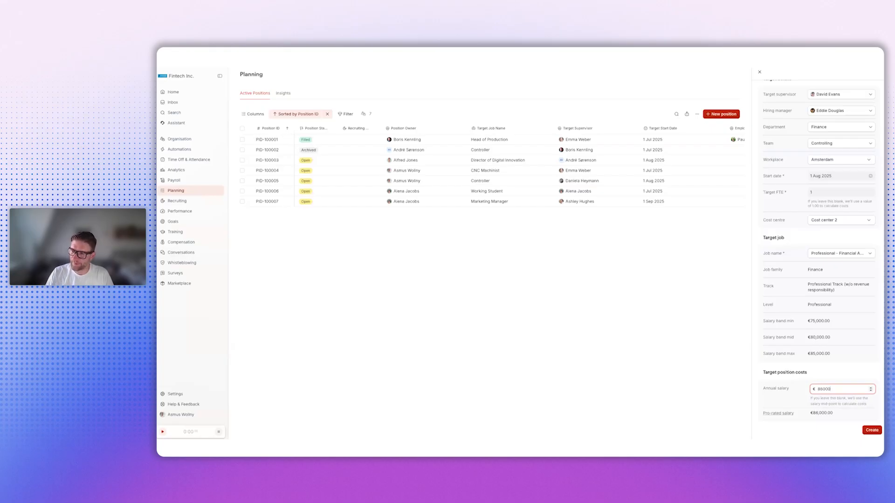
{"action": "left_click", "coordinate": [820, 365]}
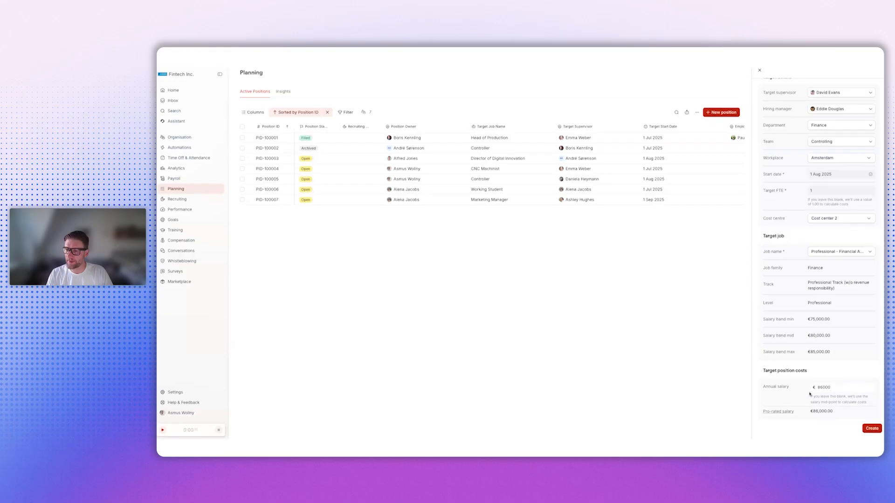
{"action": "left_click", "coordinate": [871, 433]}
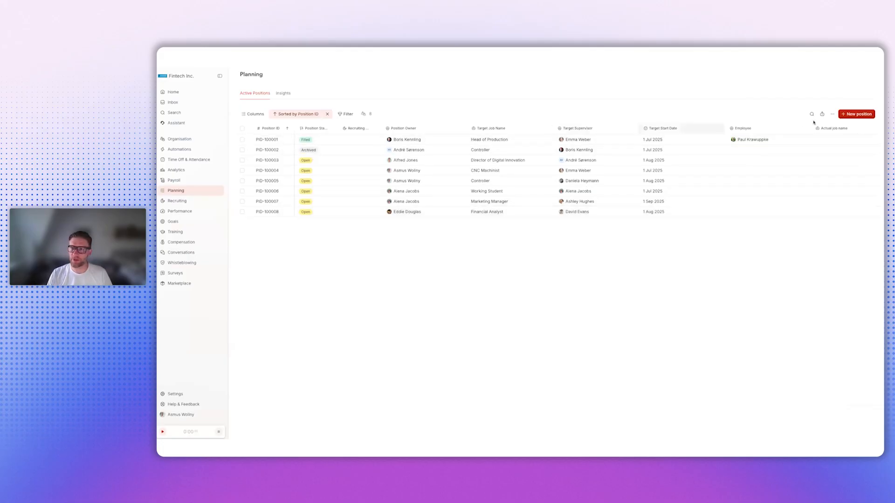
{"action": "mouse_move", "coordinate": [748, 141]}
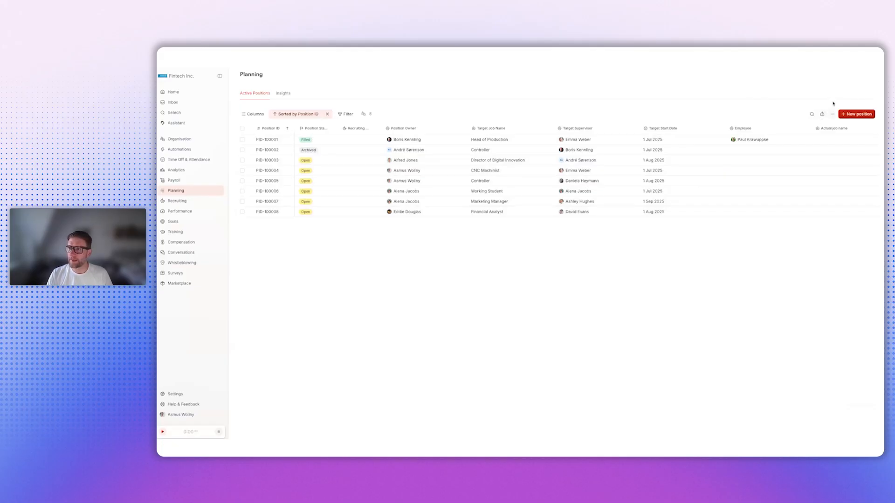
{"action": "left_click", "coordinate": [811, 114]}
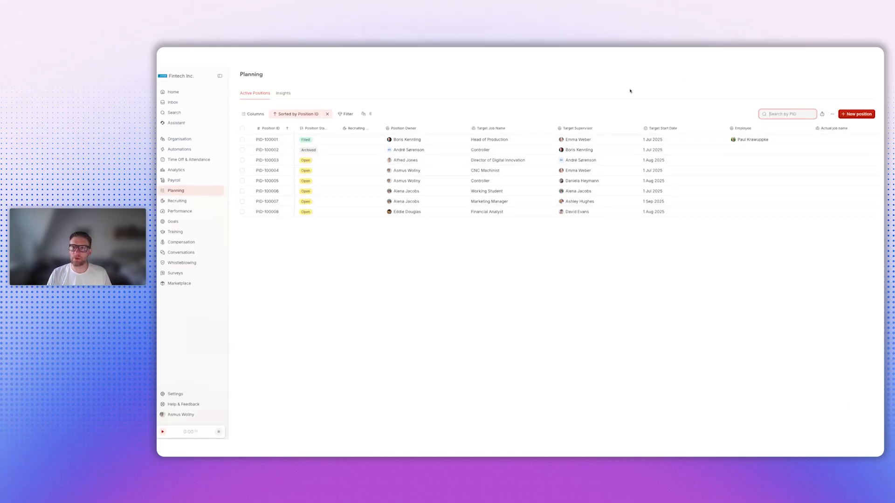
{"action": "left_click", "coordinate": [786, 115]}
{"action": "left_click", "coordinate": [833, 114]}
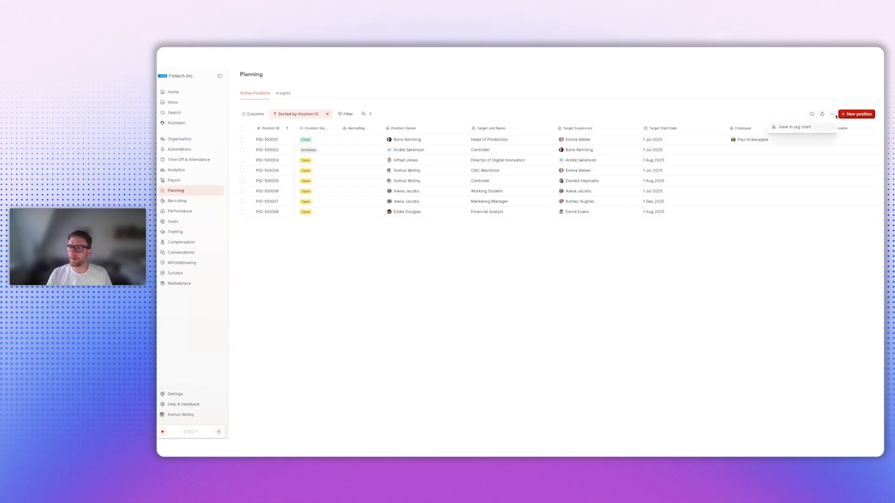
{"action": "left_click", "coordinate": [817, 98]}
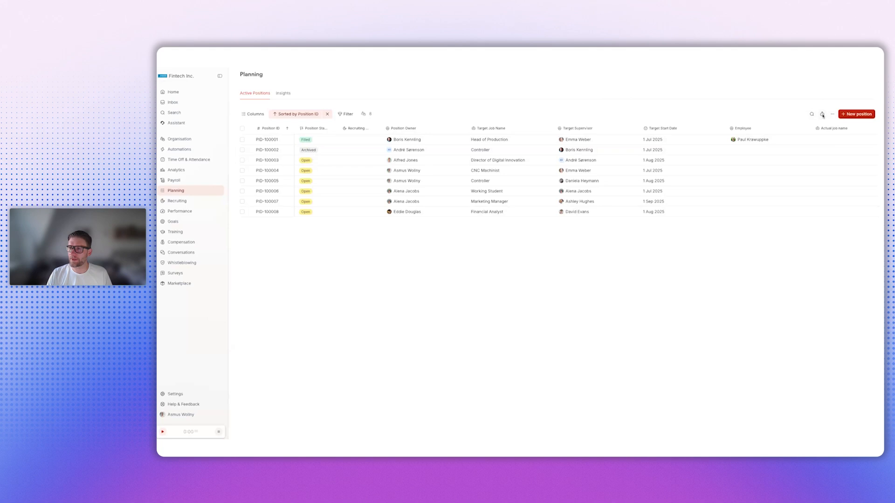
{"action": "left_click", "coordinate": [822, 114]}
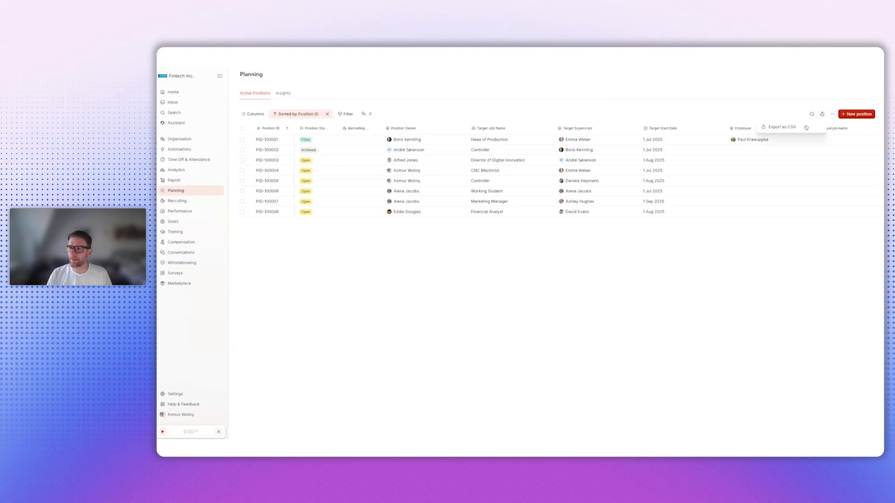
{"action": "left_click", "coordinate": [812, 99]}
- View the positions in the org chart and expand the direct reports of the Teamlead Customer Service, the Customer Service Manager and the Senior Customer Success manager
{"action": "left_click", "coordinate": [832, 114]}
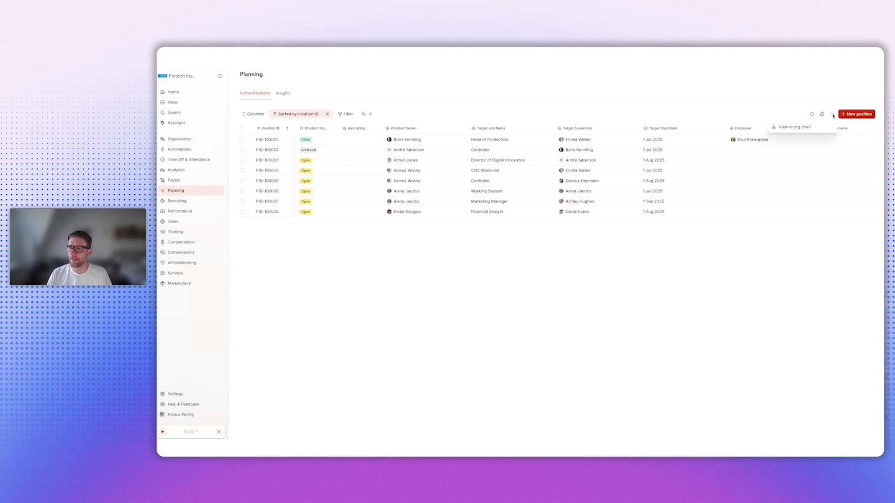
{"action": "left_click", "coordinate": [795, 127]}
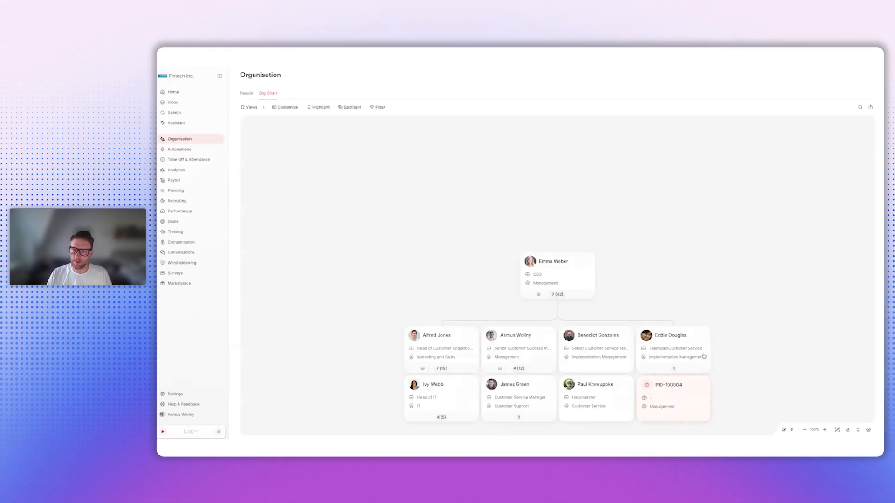
{"action": "scroll", "coordinate": [702, 358], "scroll_direction": "down", "scroll_amount": 2}
{"action": "scroll", "coordinate": [696, 341], "scroll_direction": "down", "scroll_amount": 1}
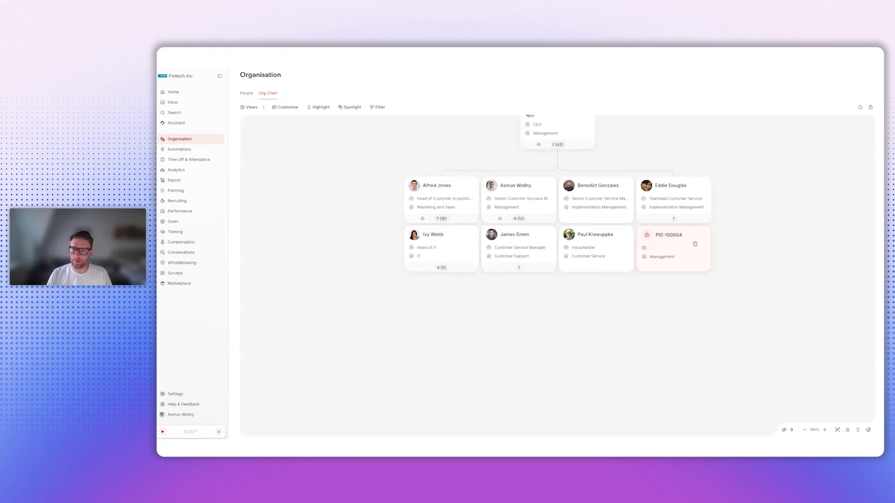
{"action": "left_click", "coordinate": [675, 219]}
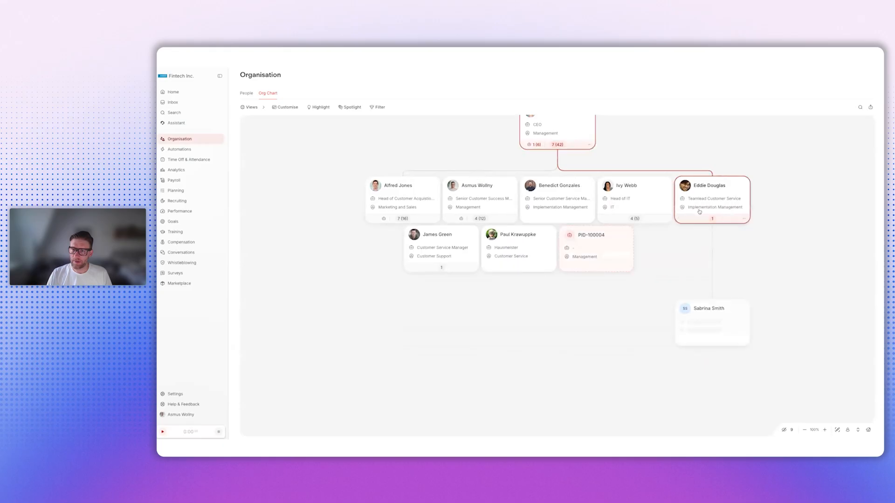
{"action": "left_click", "coordinate": [452, 270]}
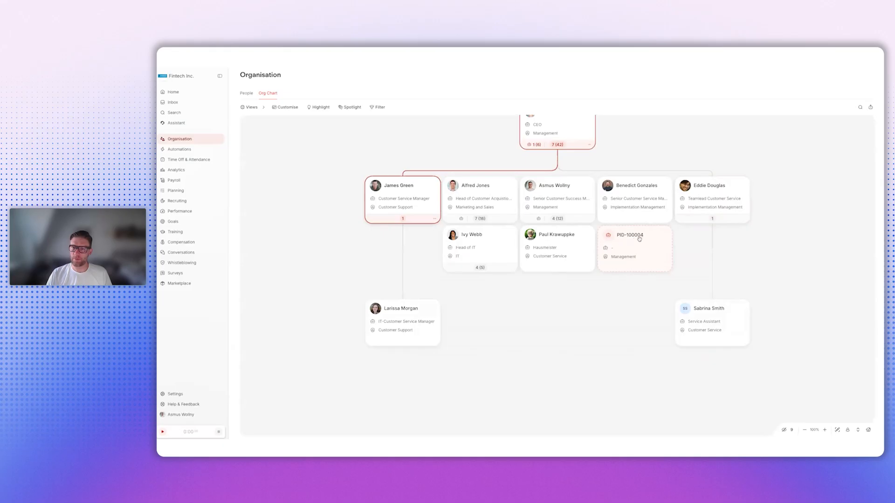
{"action": "mouse_move", "coordinate": [559, 220]}
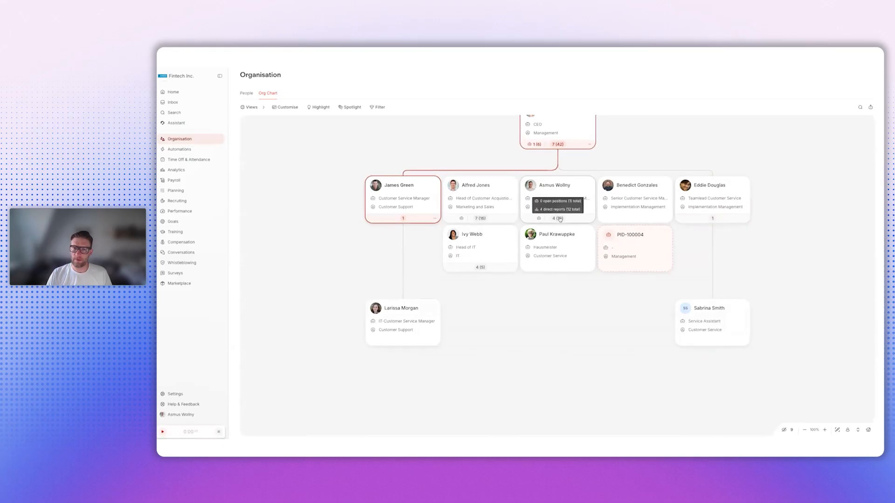
{"action": "left_click", "coordinate": [561, 220]}
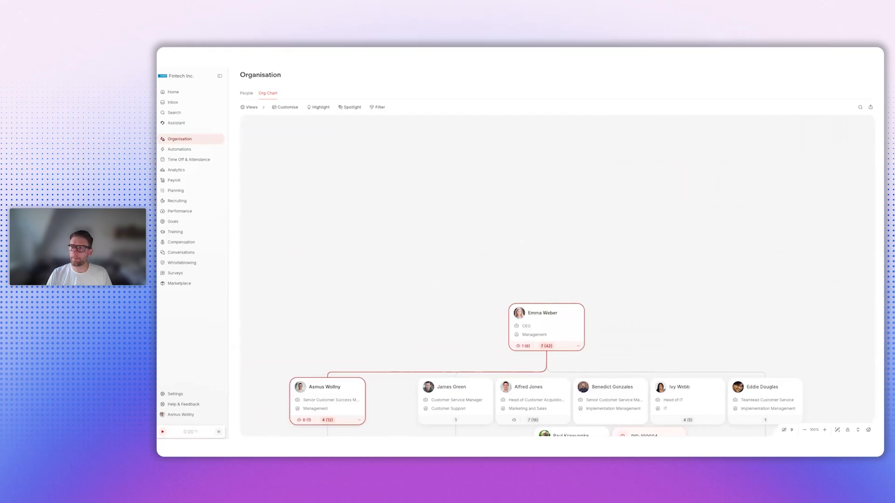
{"action": "scroll", "coordinate": [654, 277], "scroll_direction": "down", "scroll_amount": 4}
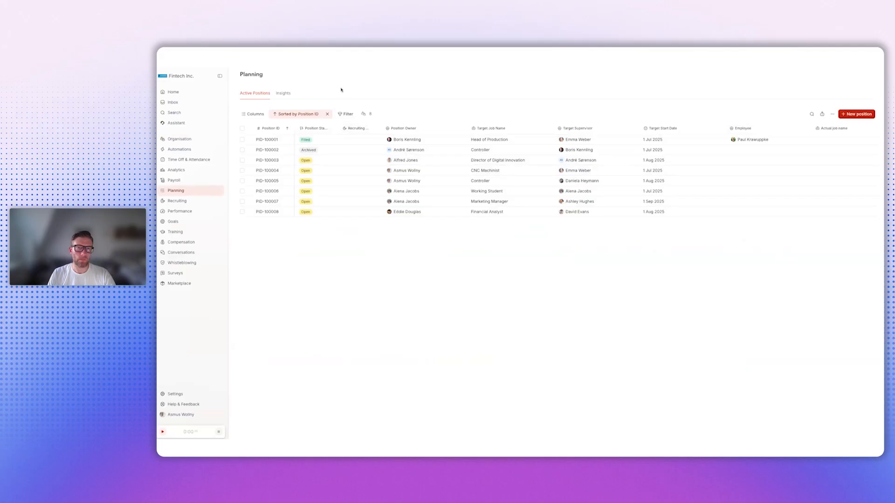
- Open the planning insights and view the distribution by FTE and by positions
{"action": "left_click", "coordinate": [283, 95]}
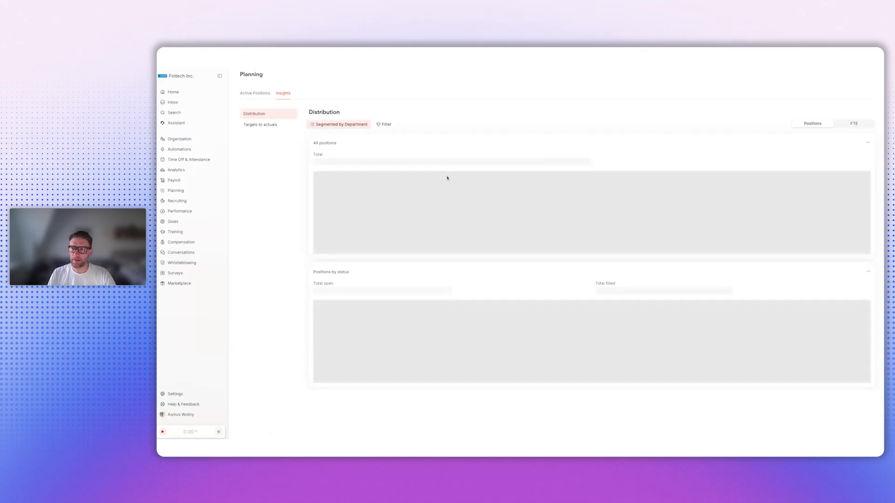
{"action": "left_click", "coordinate": [854, 125]}
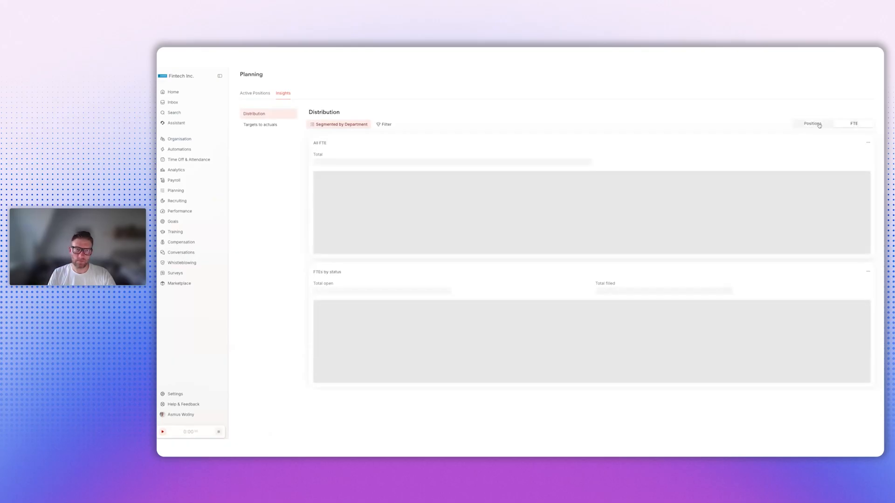
{"action": "left_click", "coordinate": [816, 124]}
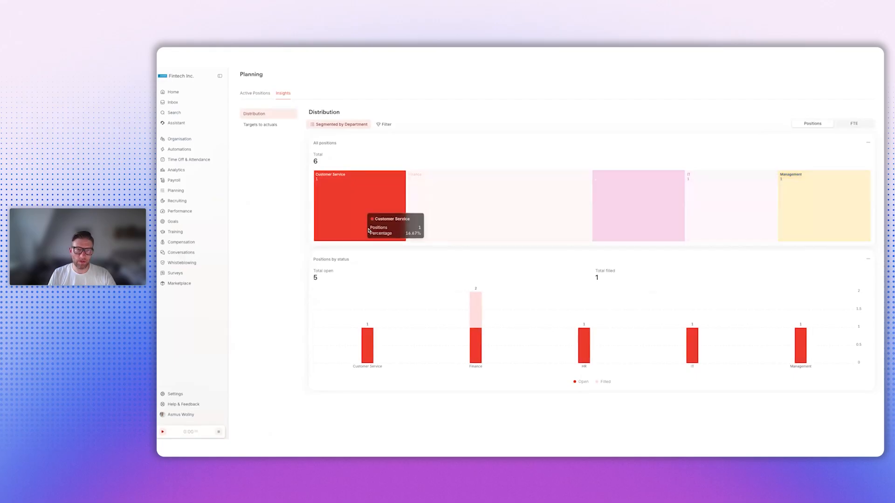
- View the position distribution segmented by Team and return the segmentation to Department
{"action": "left_click", "coordinate": [339, 127]}
{"action": "left_click", "coordinate": [336, 161]}
{"action": "left_click", "coordinate": [285, 164]}
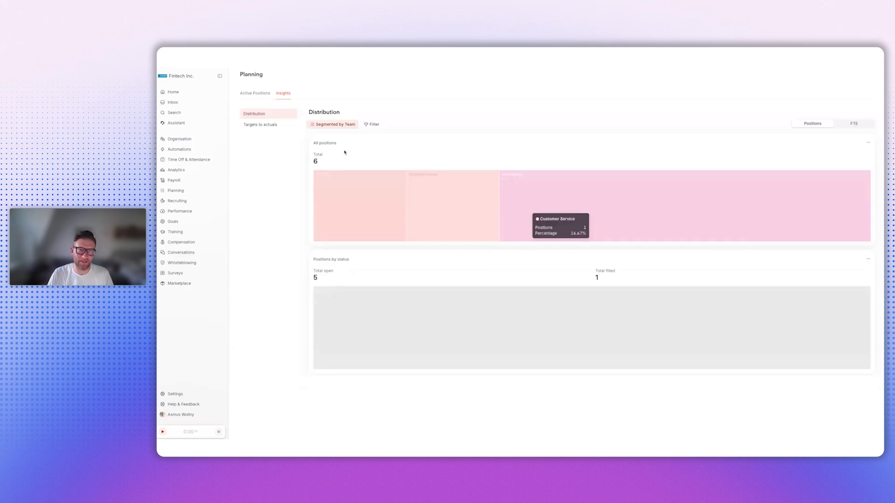
{"action": "left_click", "coordinate": [344, 124]}
{"action": "left_click", "coordinate": [328, 153]}
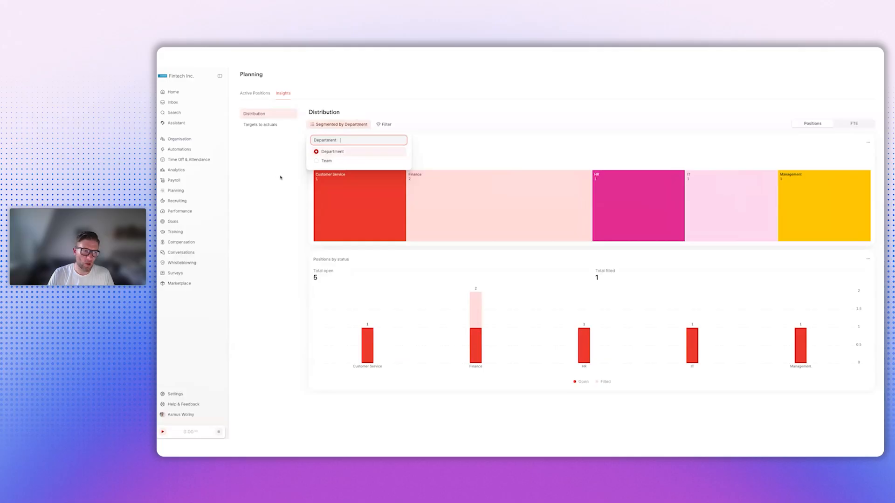
{"action": "left_click", "coordinate": [274, 200]}
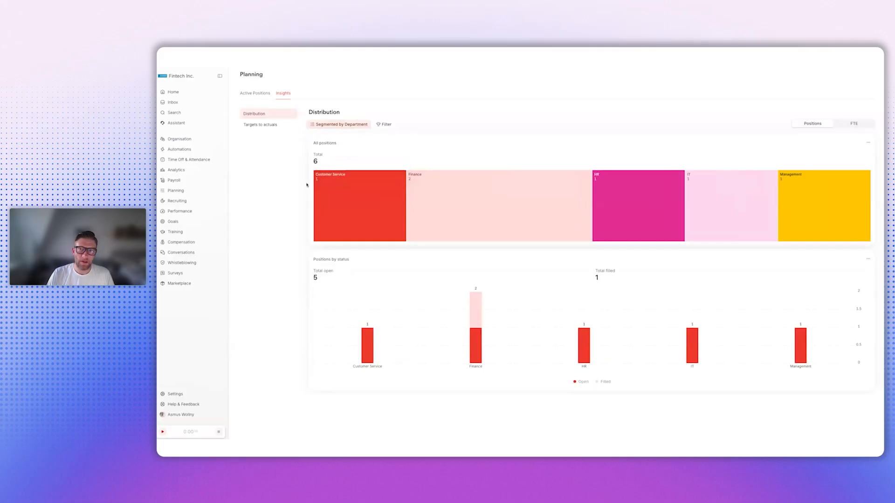